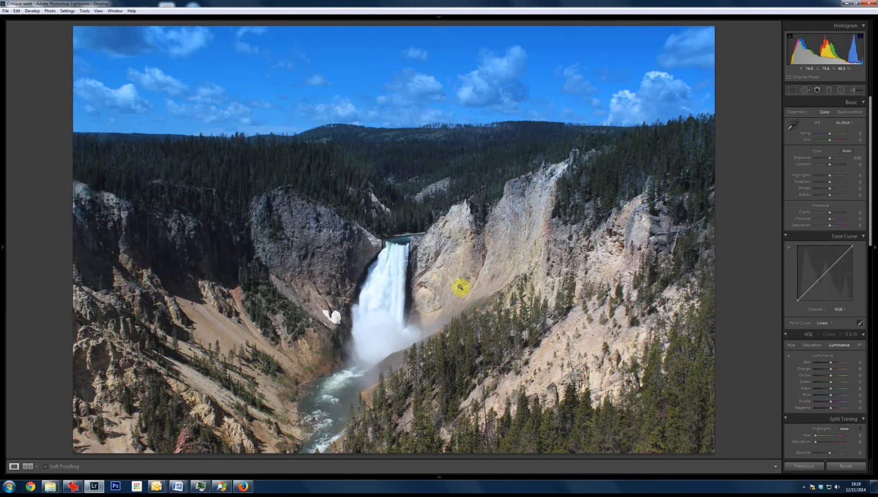
- Inspect the river and cliffs around the top of the waterfall up close
{"action": "left_click", "coordinate": [421, 239]}
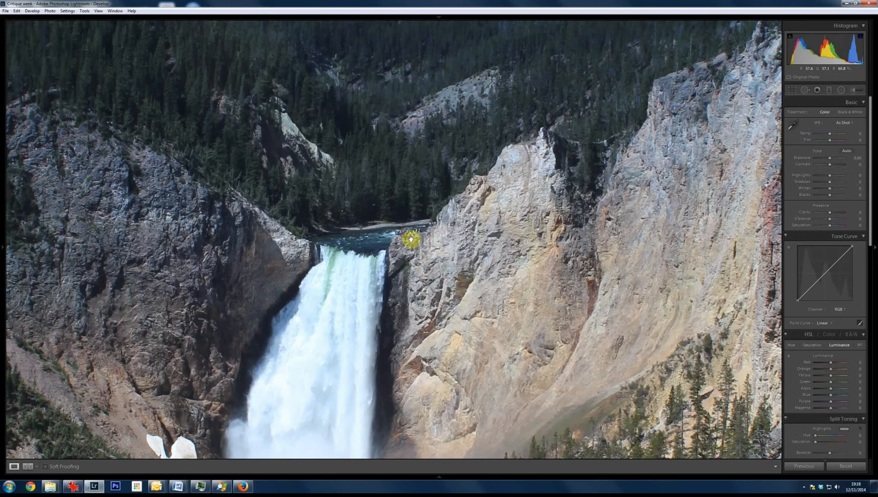
{"action": "left_click", "coordinate": [446, 238]}
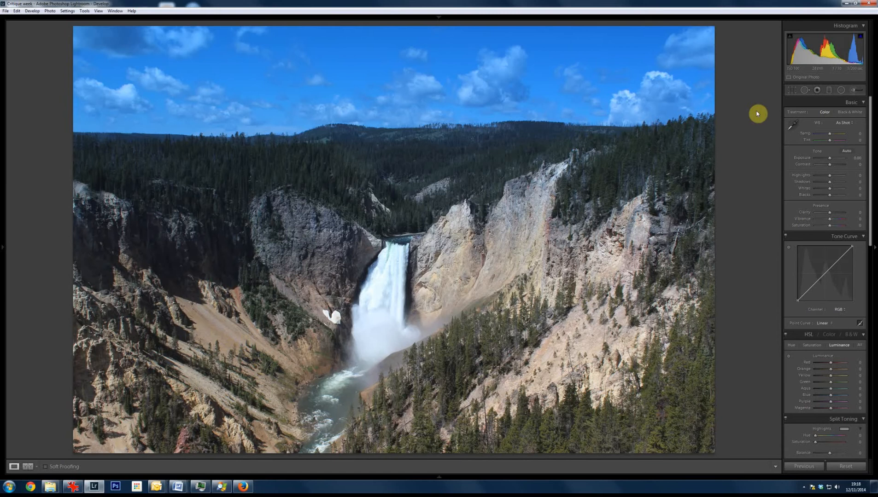
- Try sampling a neutral white balance from the clouds above the waterfall and undo it
{"action": "left_click", "coordinate": [791, 123]}
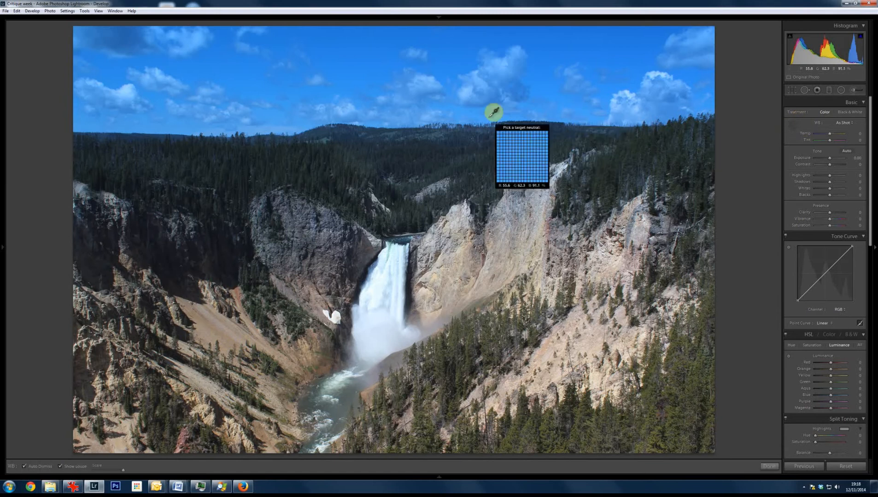
{"action": "left_click", "coordinate": [469, 92]}
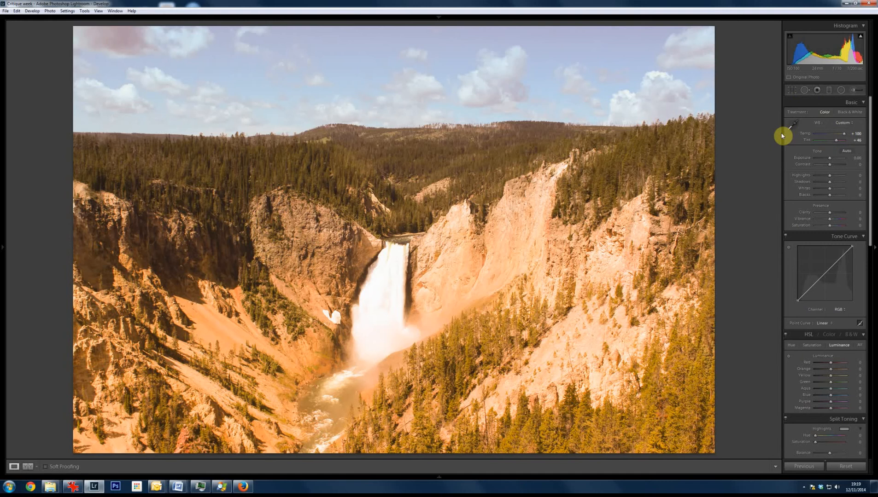
{"action": "key", "text": "ctrl+z"}
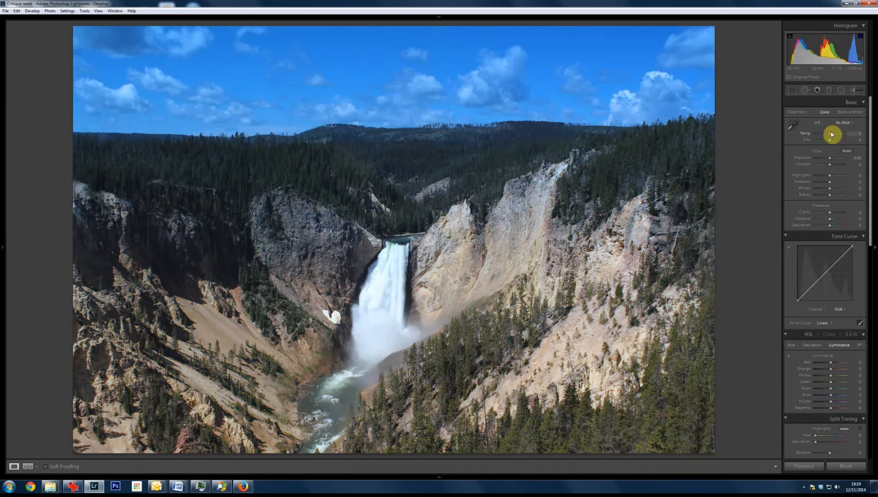
- Warm the waterfall photo by setting the white balance Temp to +48
{"action": "left_click_drag", "start_coordinate": [832, 135], "coordinate": [837, 135]}
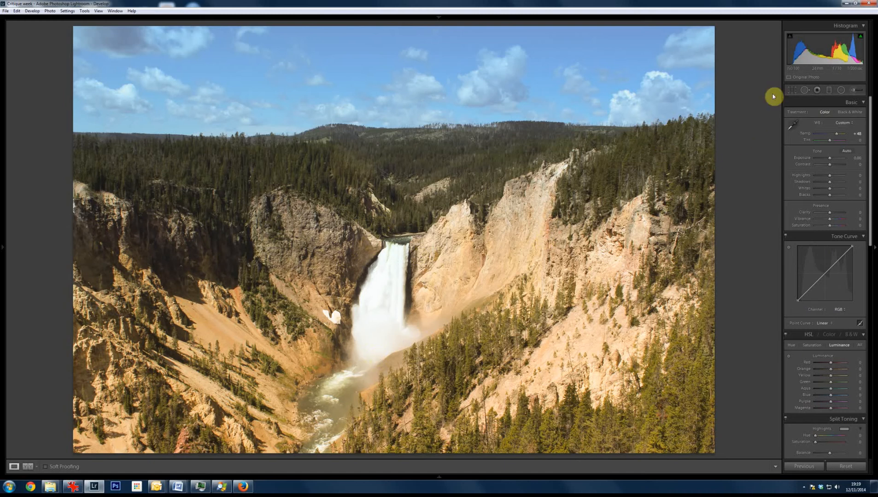
- Try cropping the waterfall photo inward from its upper-right corner to remove the sky, and undo the crop
{"action": "left_click", "coordinate": [792, 90]}
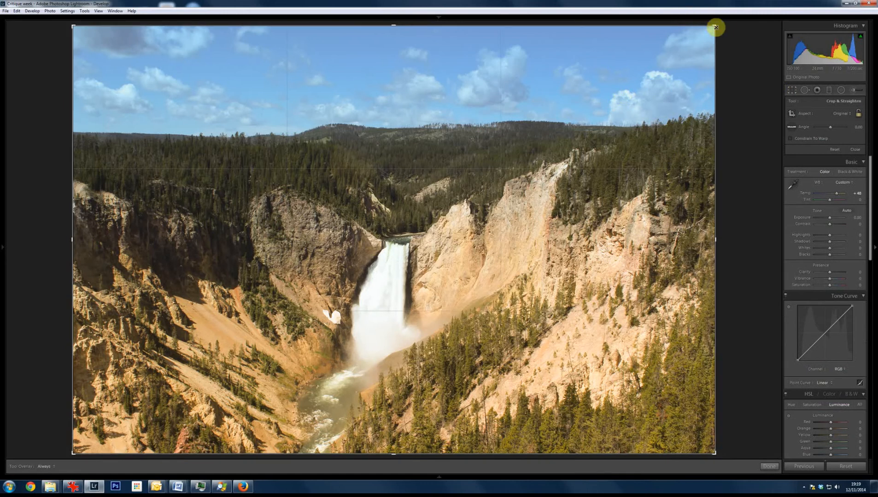
{"action": "left_click_drag", "start_coordinate": [715, 27], "coordinate": [637, 87]}
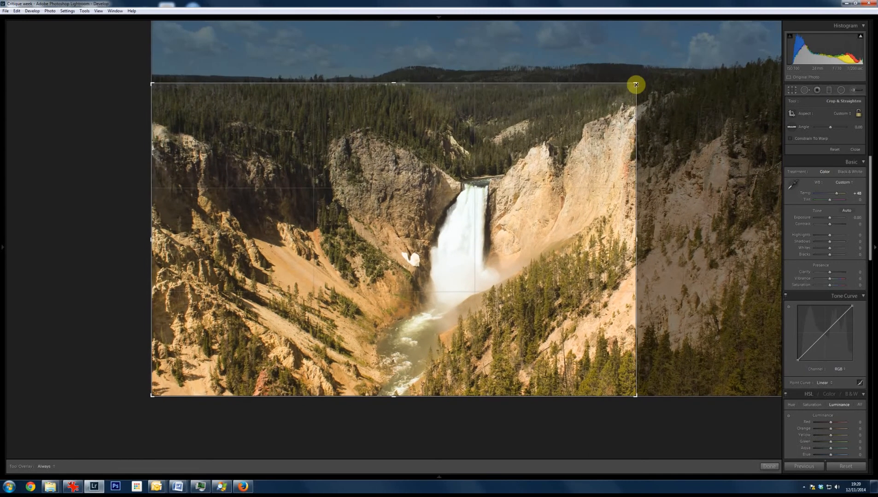
{"action": "key", "text": "Return"}
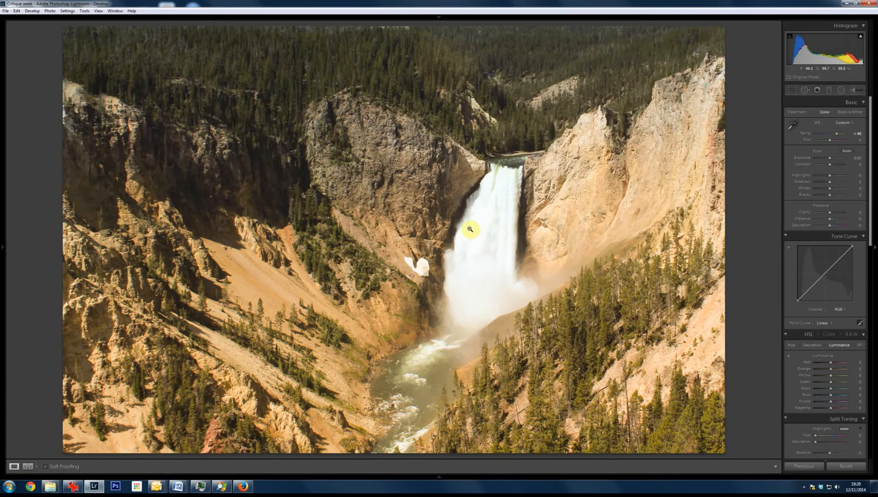
{"action": "key", "text": "ctrl+z"}
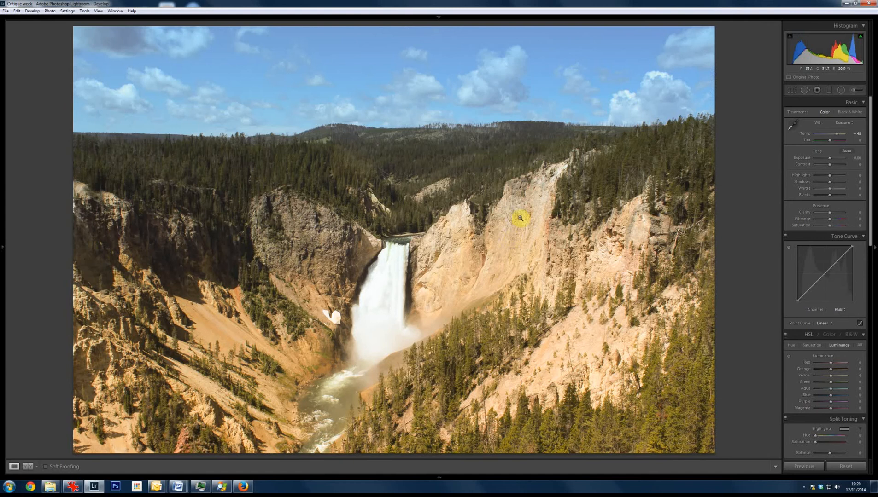
- Crop the waterfall photo inward from its upper-left corner to remove most of the sky and part of the shaded left cliff
{"action": "left_click", "coordinate": [797, 90]}
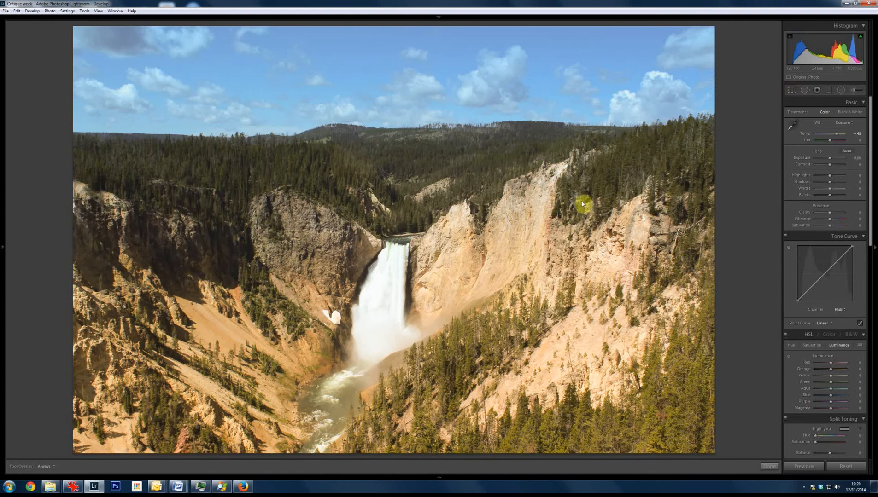
{"action": "left_click_drag", "start_coordinate": [73, 26], "coordinate": [139, 80]}
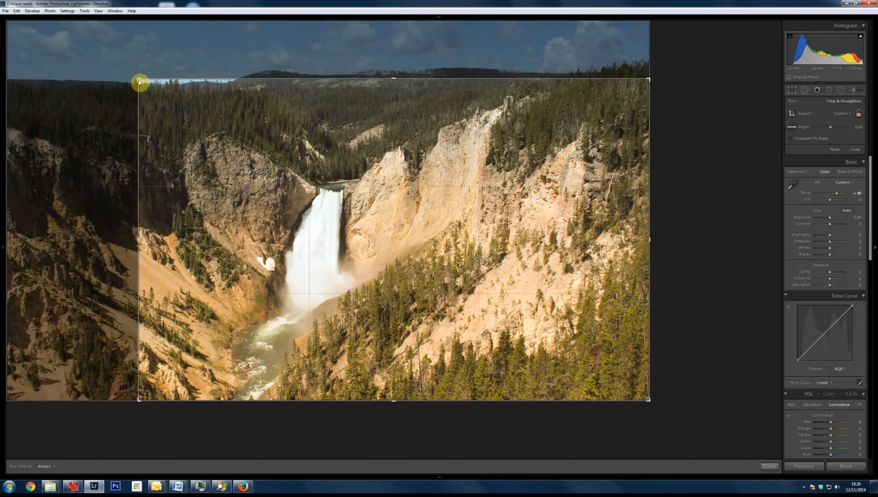
{"action": "key", "text": "Return"}
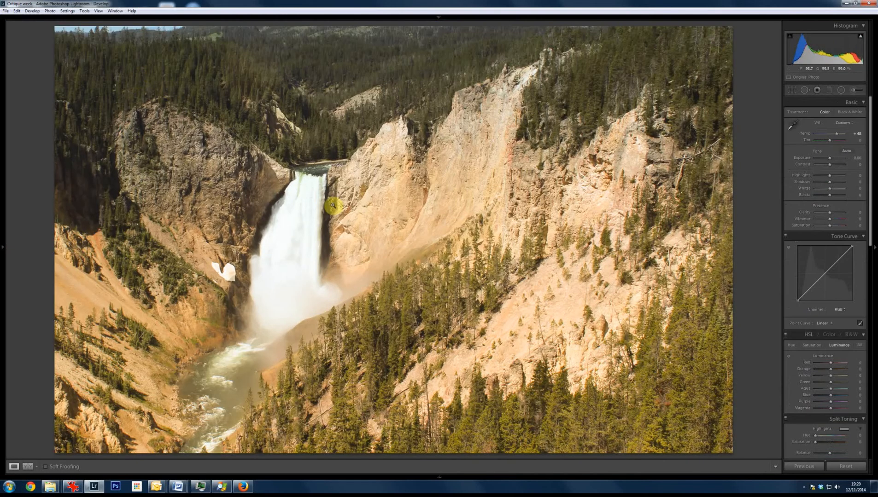
{"action": "left_click", "coordinate": [334, 208]}
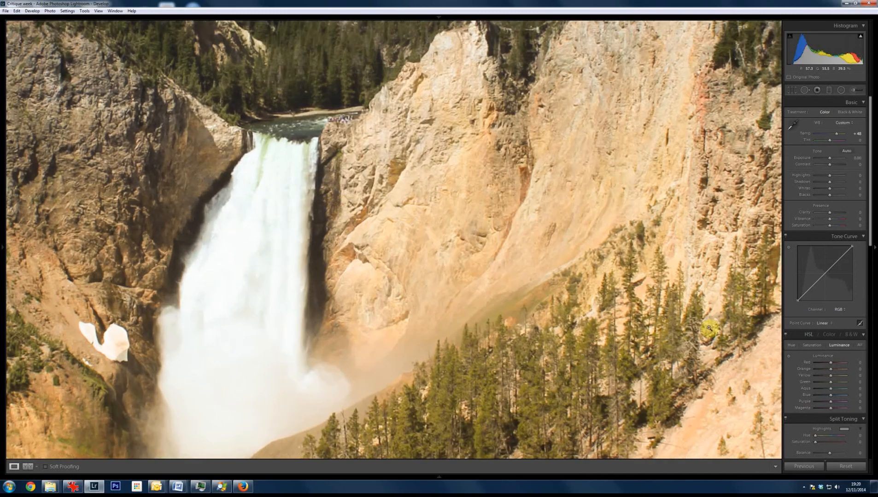
{"action": "left_click", "coordinate": [750, 362]}
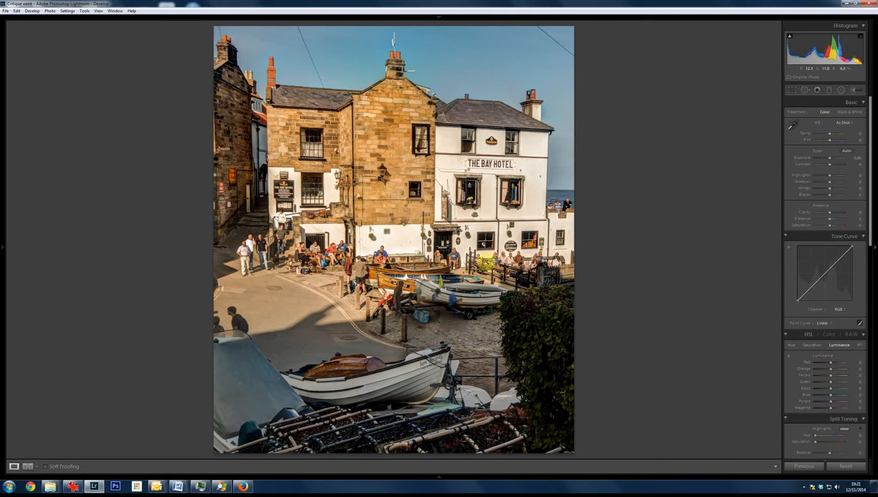
- Inspect The Bay Hotel photo up close, covering the seated people, the moored boats and the figures around them
{"action": "left_click", "coordinate": [518, 254]}
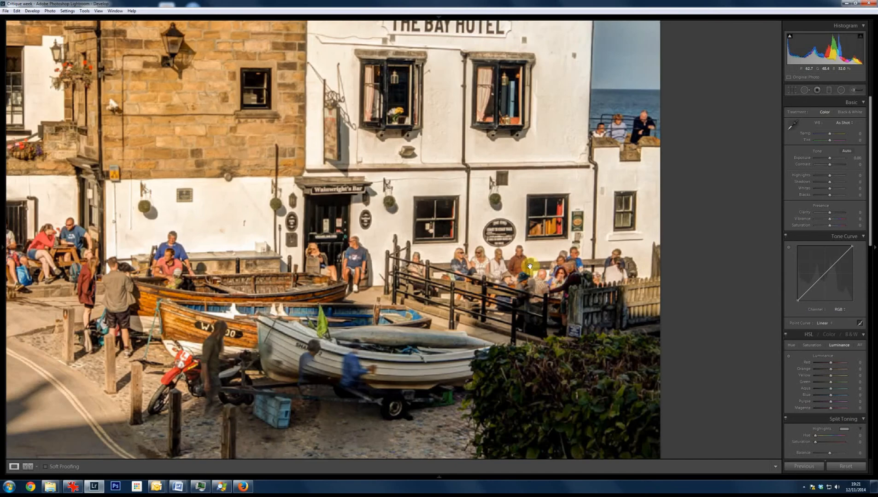
{"action": "left_click_drag", "start_coordinate": [558, 276], "coordinate": [477, 278]}
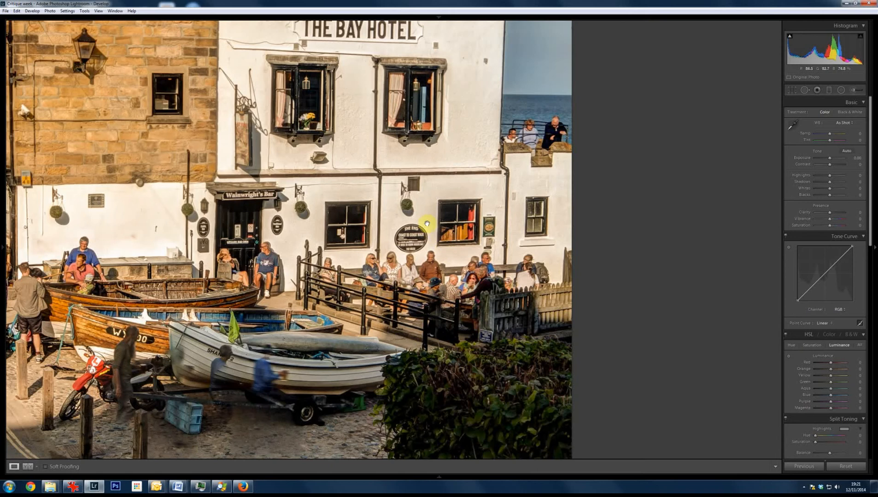
{"action": "left_click", "coordinate": [382, 244]}
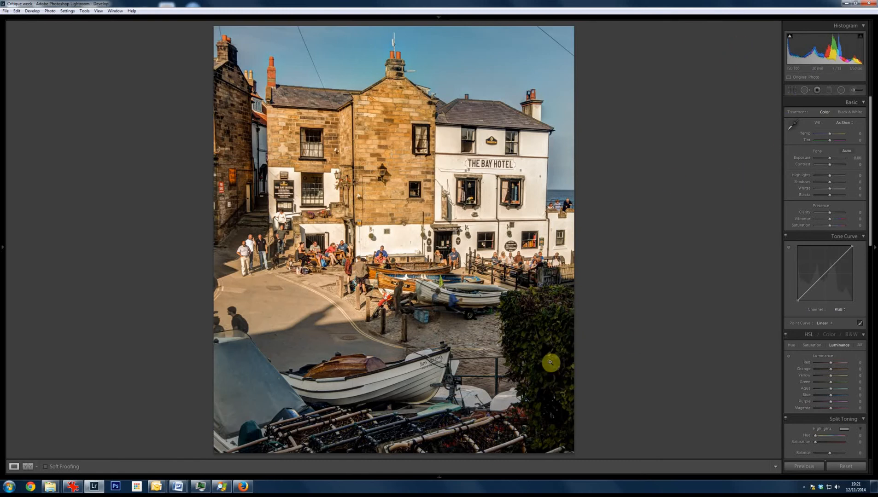
{"action": "left_click", "coordinate": [425, 318]}
{"action": "left_click_drag", "start_coordinate": [433, 315], "coordinate": [381, 204]}
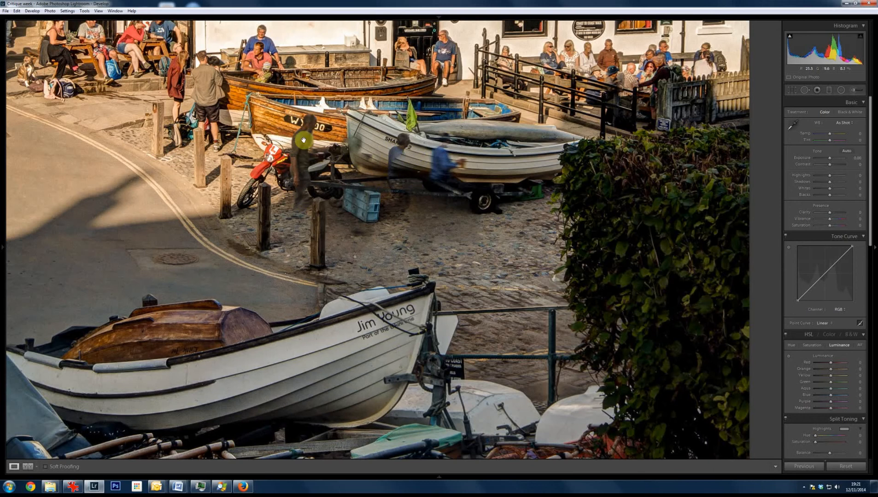
{"action": "left_click", "coordinate": [409, 168]}
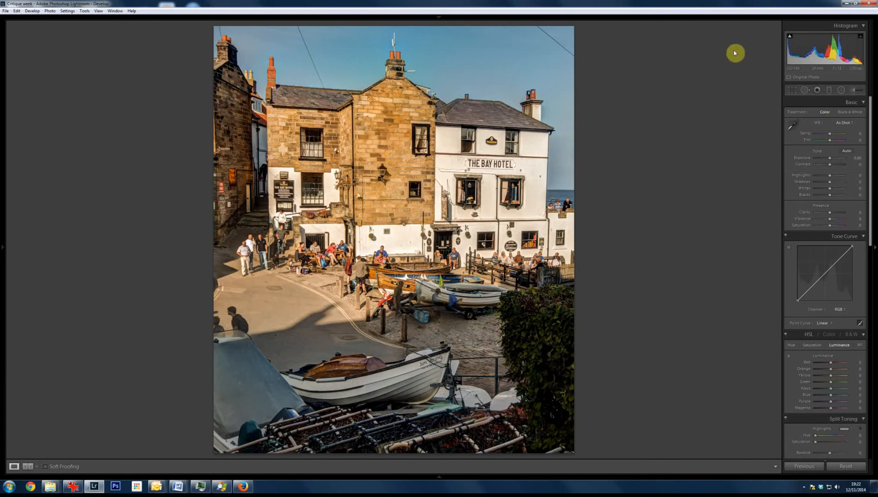
- Crop a narrow strip off the left edge of The Bay Hotel photo to trim the dark building
{"action": "left_click", "coordinate": [794, 91]}
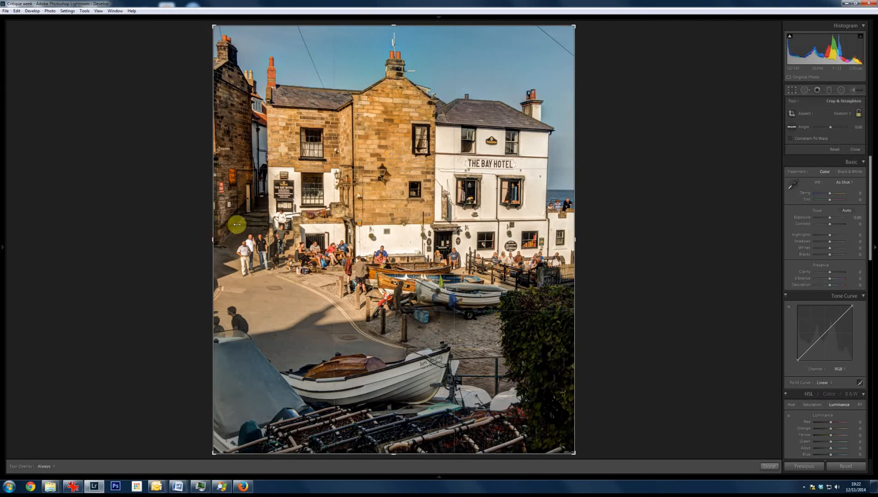
{"action": "mouse_move", "coordinate": [236, 224]}
{"action": "left_mouse_down"}
{"action": "mouse_move", "coordinate": [213, 229]}
{"action": "mouse_move", "coordinate": [225, 225]}
{"action": "left_mouse_up"}
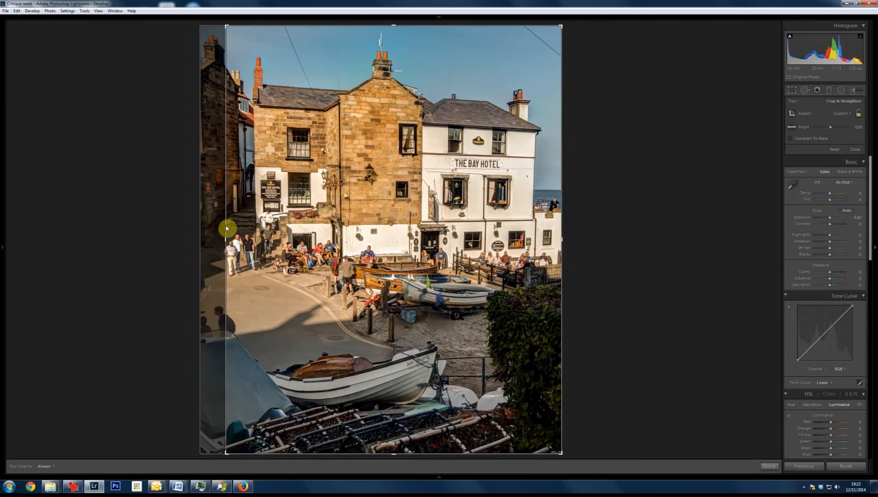
{"action": "key", "text": "Return"}
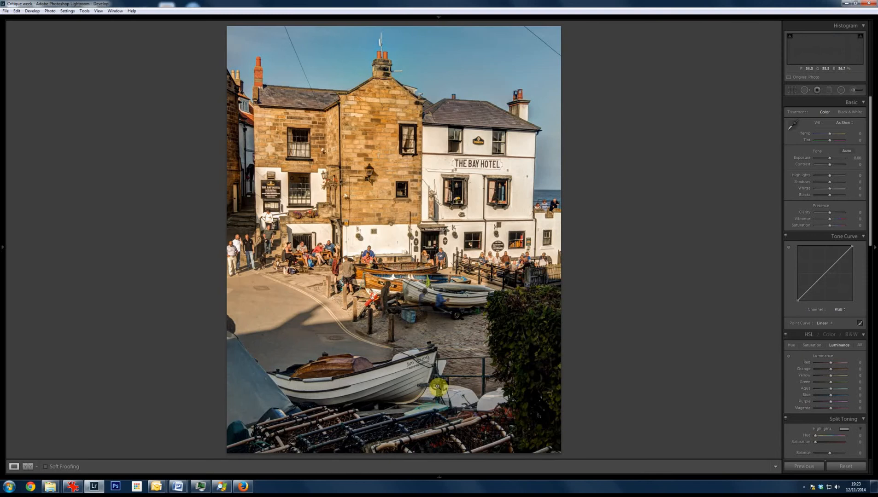
- Go to the next photo, the lakeside mansion, and examine the detail of its facade up close
{"action": "key", "text": "Right"}
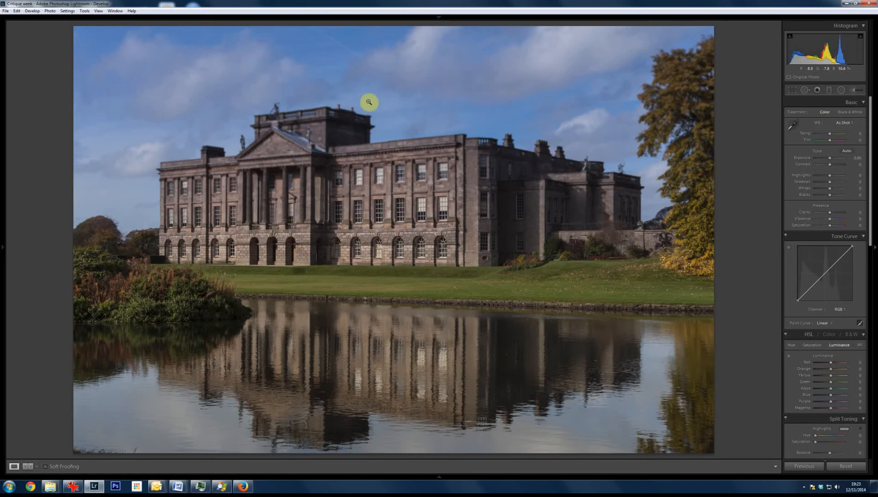
{"action": "left_click", "coordinate": [362, 70]}
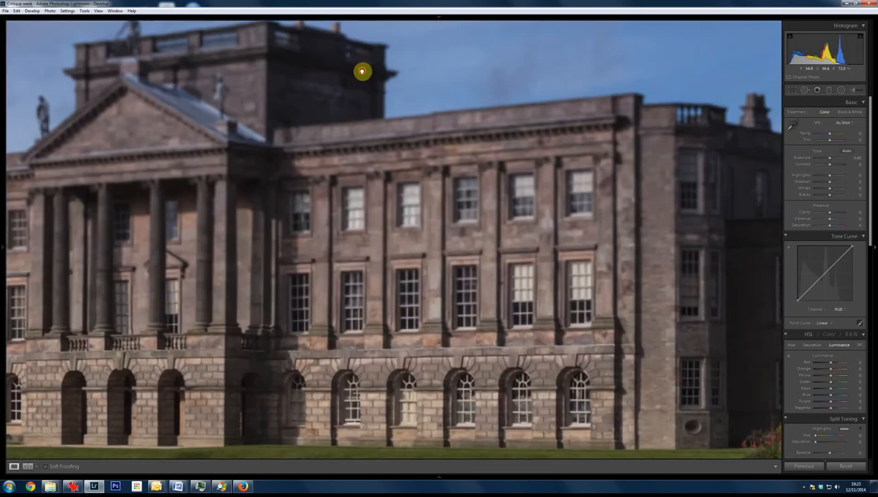
{"action": "left_click", "coordinate": [363, 72]}
{"action": "left_click", "coordinate": [384, 171]}
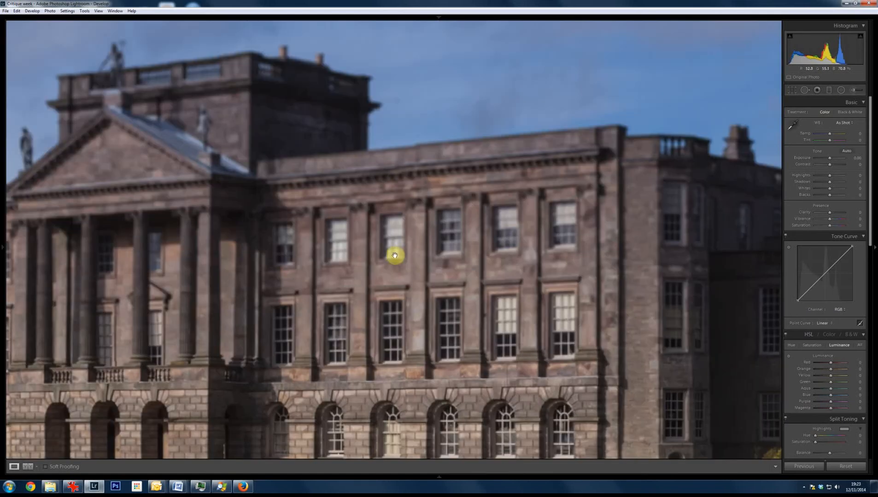
{"action": "scroll", "coordinate": [472, 239], "scroll_direction": "down", "scroll_amount": 3}
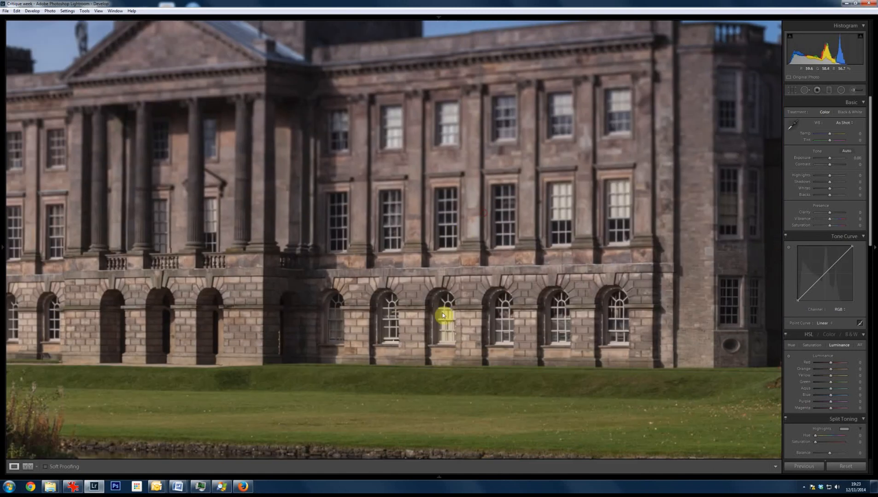
{"action": "left_click", "coordinate": [443, 136]}
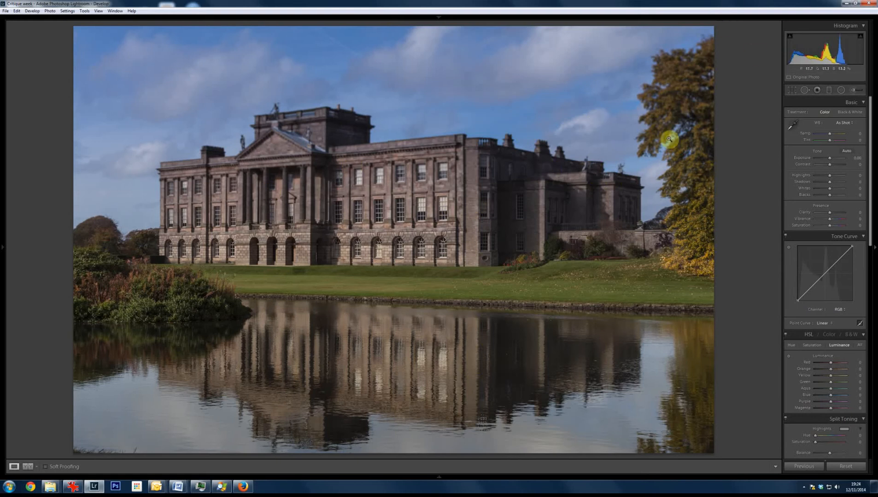
- Crop the mansion photo slightly inward from its upper-right corner to trim the sky and the tree
{"action": "left_click", "coordinate": [792, 91]}
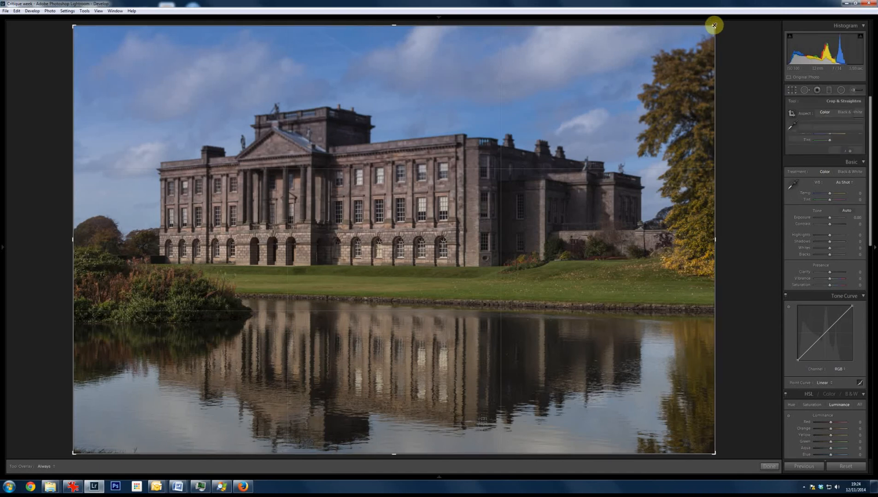
{"action": "mouse_move", "coordinate": [682, 49]}
{"action": "left_mouse_down"}
{"action": "mouse_move", "coordinate": [695, 29]}
{"action": "mouse_move", "coordinate": [696, 41]}
{"action": "left_mouse_up"}
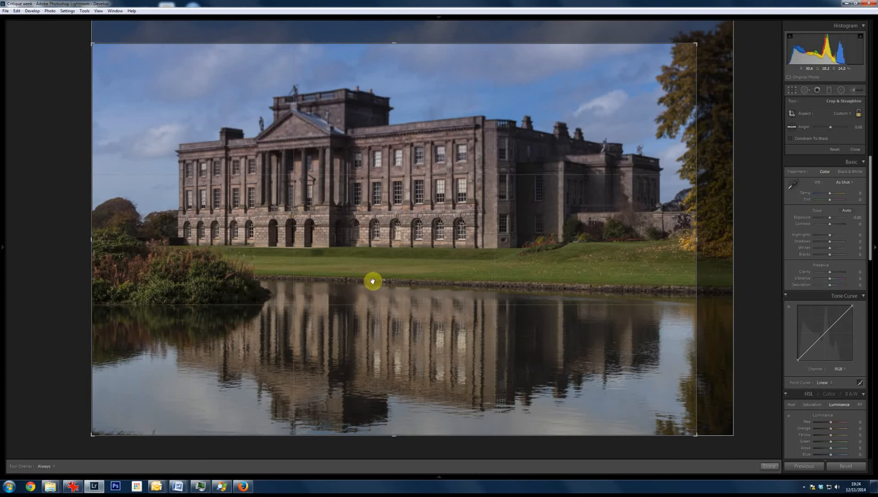
{"action": "key", "text": "Return"}
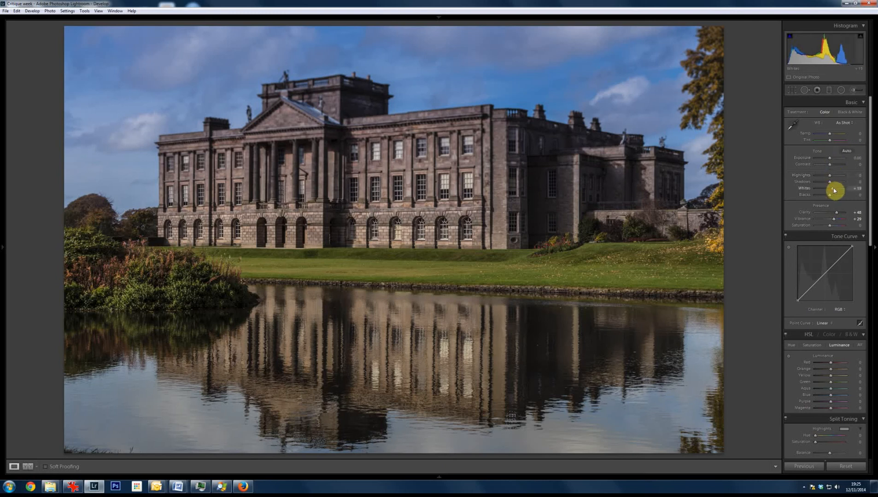
- Raise the mansion photo's Whites to about +50 and set Clarity to +24
{"action": "left_click_drag", "start_coordinate": [834, 190], "coordinate": [837, 190]}
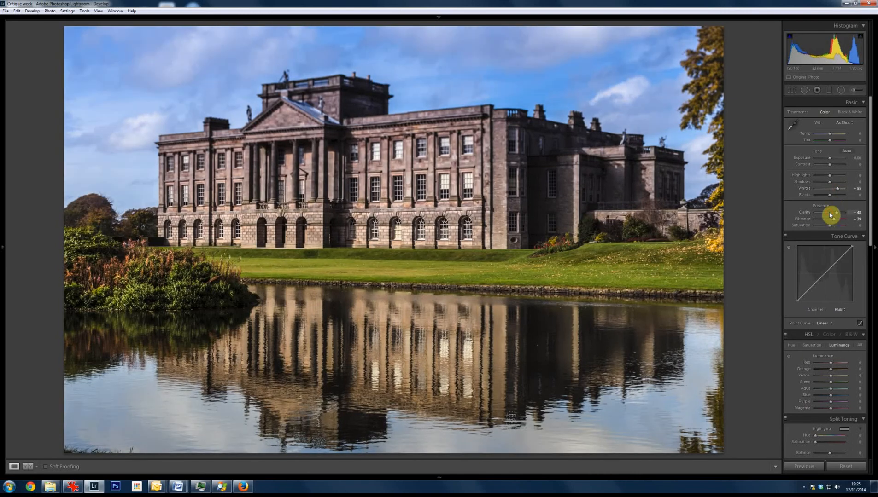
{"action": "left_click", "coordinate": [830, 215]}
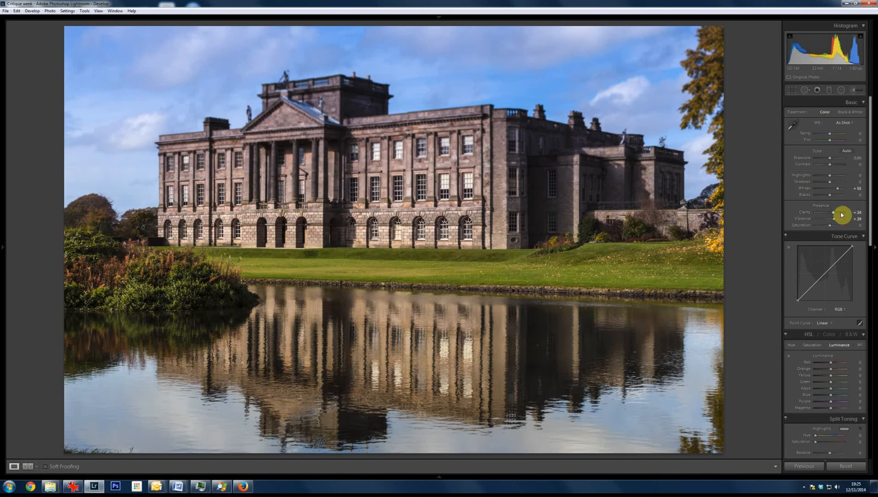
- Darken the mansion photo's edges with a Highlight Priority post-crop vignette, Amount about -28
{"action": "scroll", "coordinate": [832, 257], "scroll_direction": "down", "scroll_amount": 10}
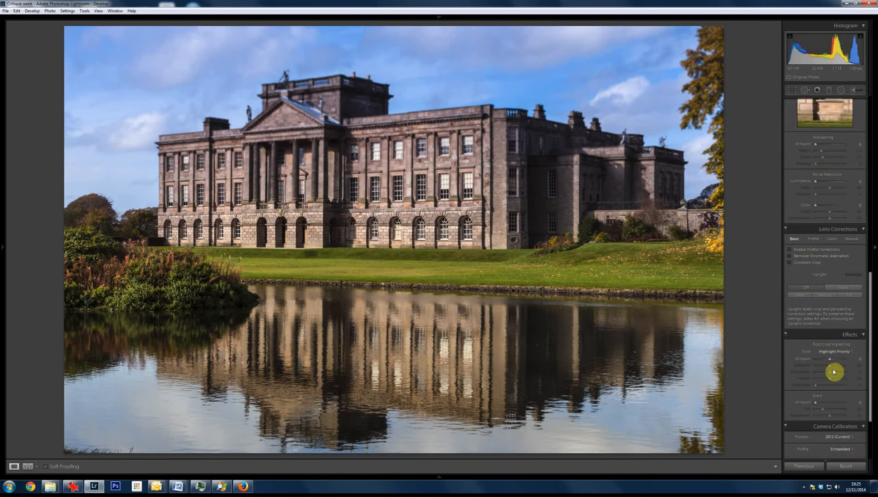
{"action": "left_click", "coordinate": [827, 361]}
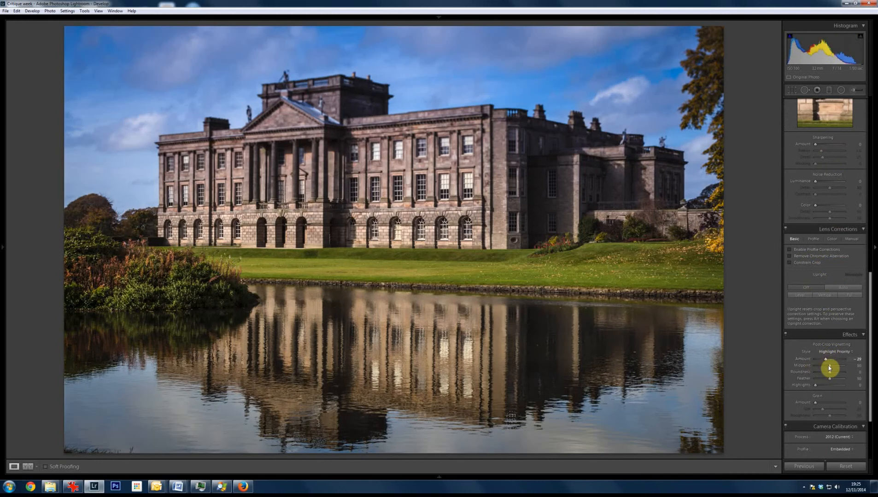
- Set the mansion photo's vignette Midpoint to about 38 and its Feather to about 69
{"action": "left_click_drag", "start_coordinate": [828, 367], "coordinate": [824, 366]}
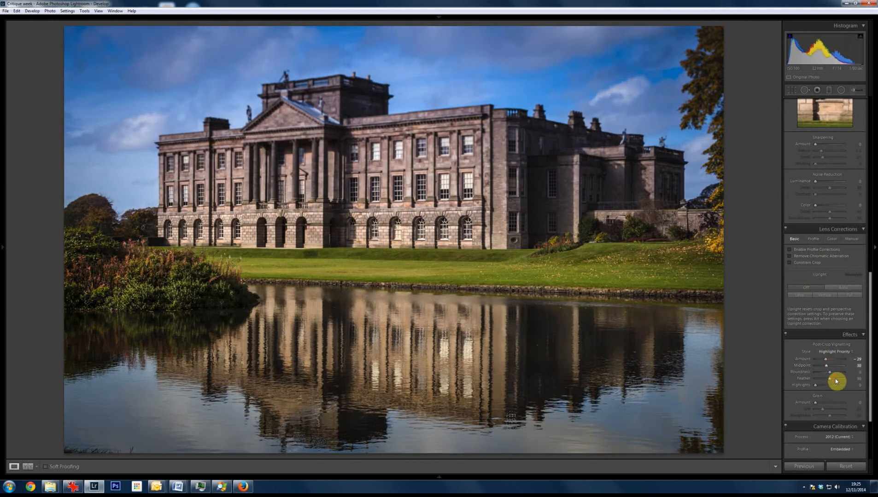
{"action": "left_click", "coordinate": [836, 379]}
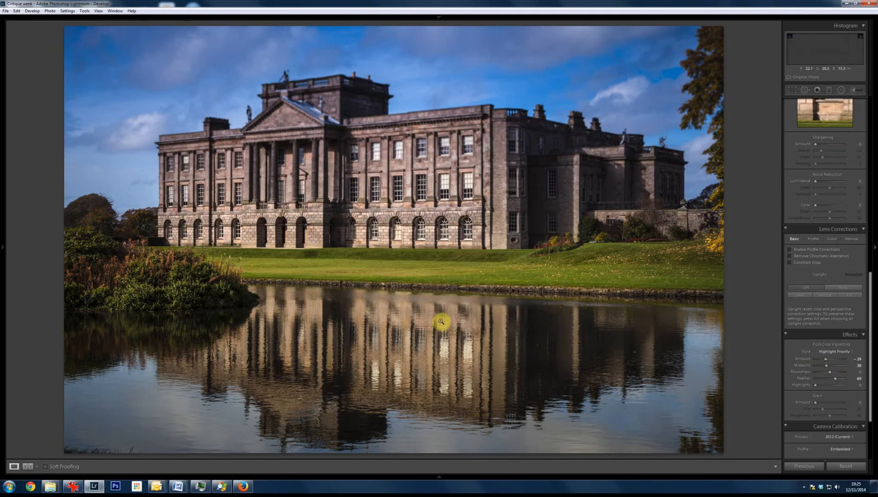
- Go to the next photo, the cathedral seen under the bridge, and examine the skyline up close
{"action": "key", "text": "Right"}
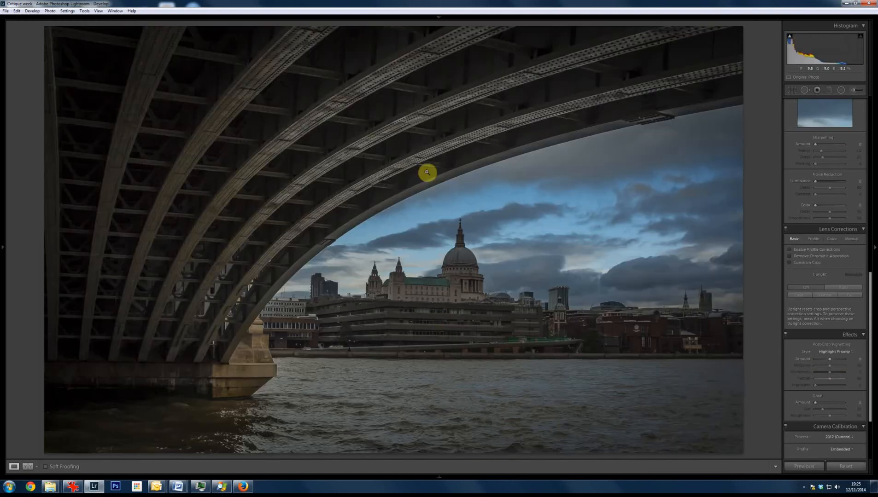
{"action": "left_click", "coordinate": [453, 269]}
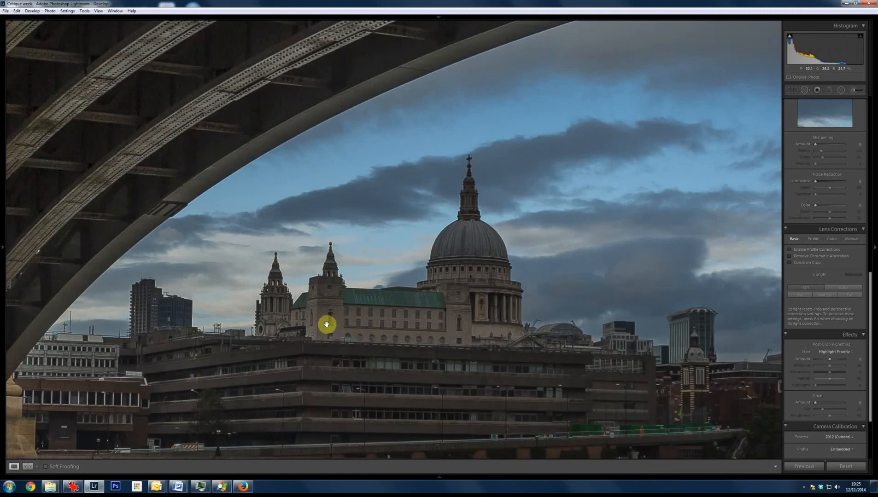
{"action": "left_click", "coordinate": [507, 171]}
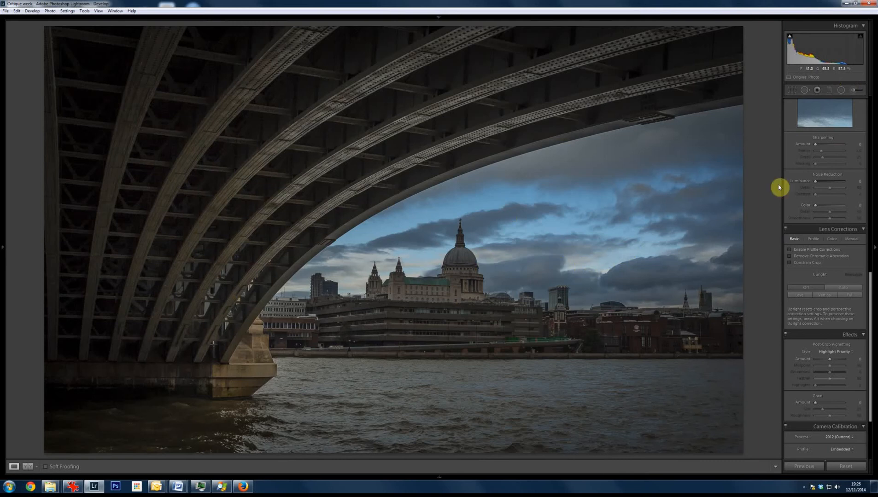
- Raise the bridge photo's Whites to about +57 and check the riveted girders up close
{"action": "scroll", "coordinate": [839, 198], "scroll_direction": "up", "scroll_amount": 8}
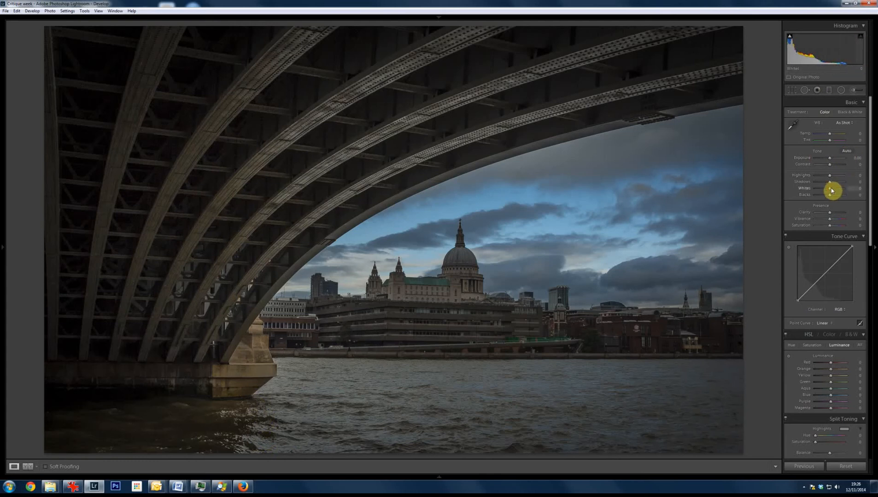
{"action": "left_click_drag", "start_coordinate": [836, 190], "coordinate": [838, 190]}
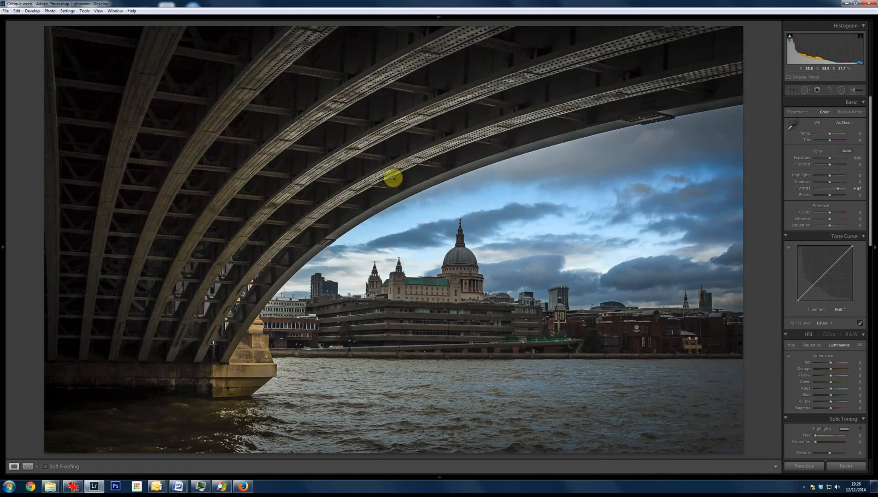
{"action": "left_click", "coordinate": [412, 158]}
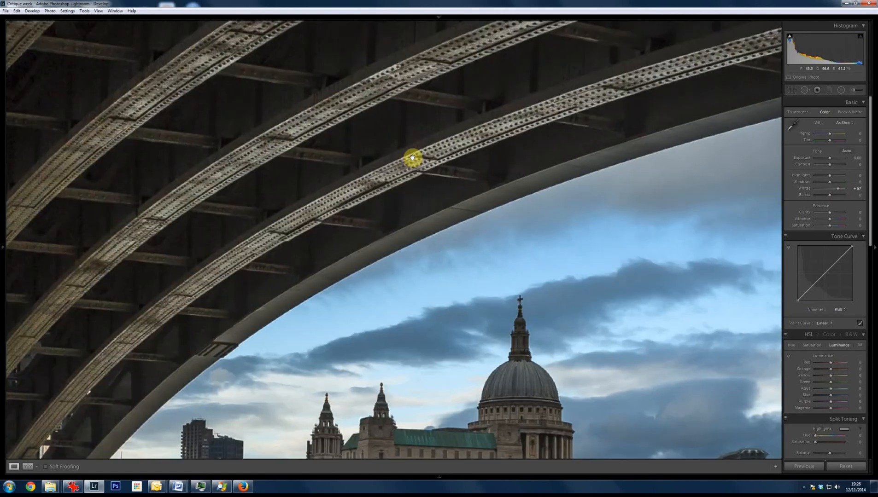
{"action": "left_click", "coordinate": [454, 153]}
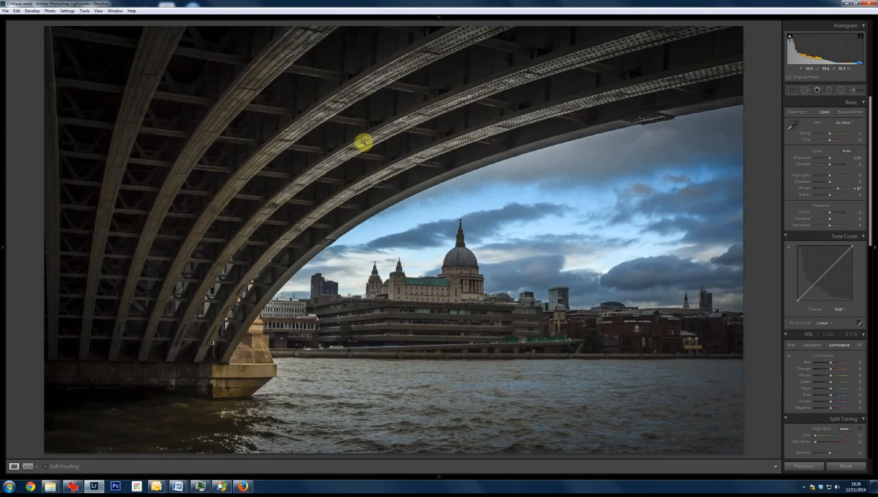
- Apply sharpening of about 54 to the bridge photo, with luminance noise reduction around 25 and colour noise reduction around 39
{"action": "left_click", "coordinate": [413, 186]}
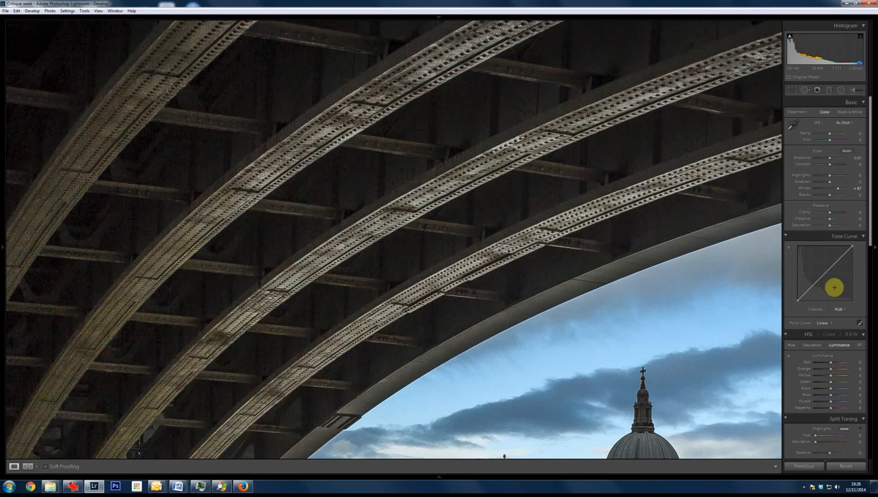
{"action": "scroll", "coordinate": [857, 301], "scroll_direction": "down", "scroll_amount": 6}
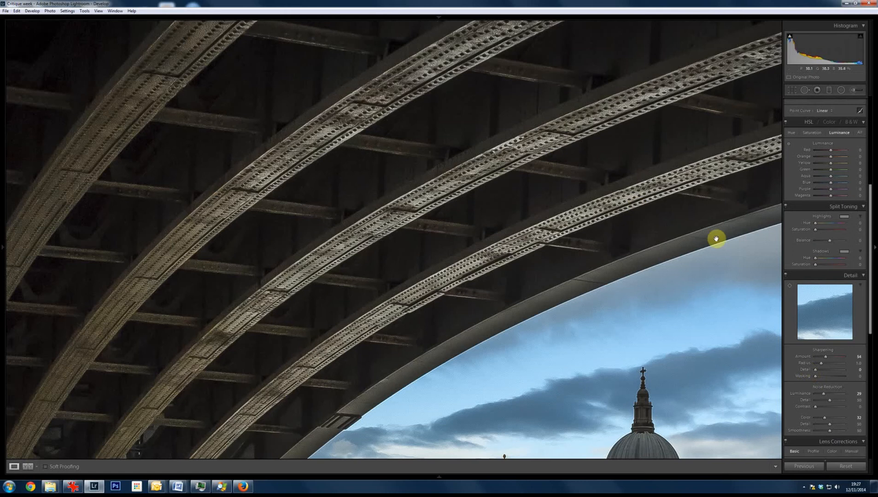
{"action": "left_click", "coordinate": [824, 415]}
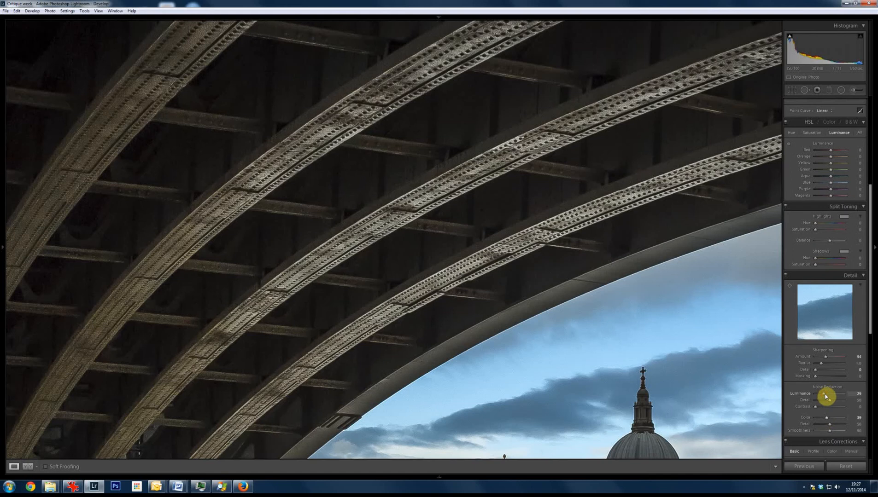
{"action": "left_click_drag", "start_coordinate": [828, 397], "coordinate": [823, 398]}
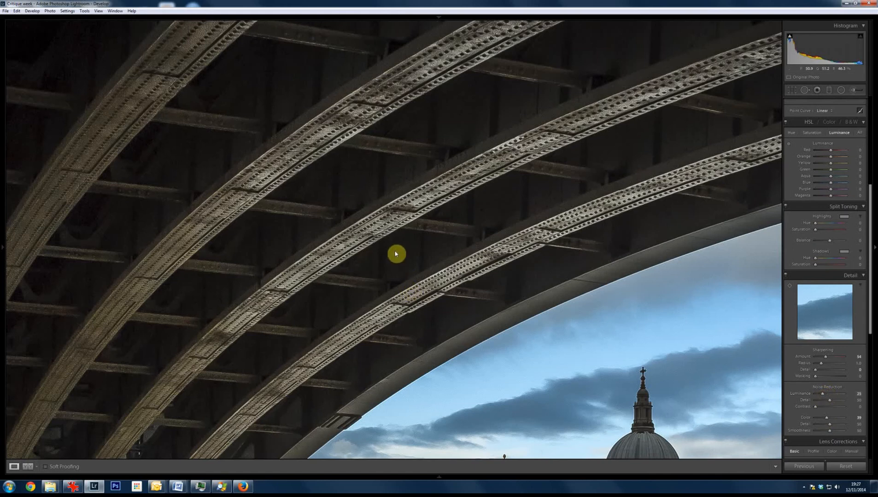
{"action": "left_click", "coordinate": [412, 254]}
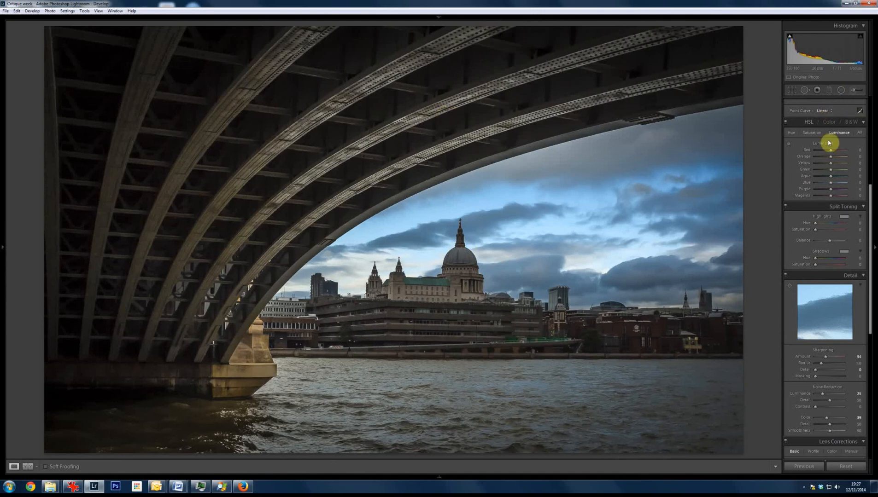
- Set up an adjustment brush of size 26 with strong Contrast, Highlights 62 and Shadows -29
{"action": "scroll", "coordinate": [808, 179], "scroll_direction": "up", "scroll_amount": 5}
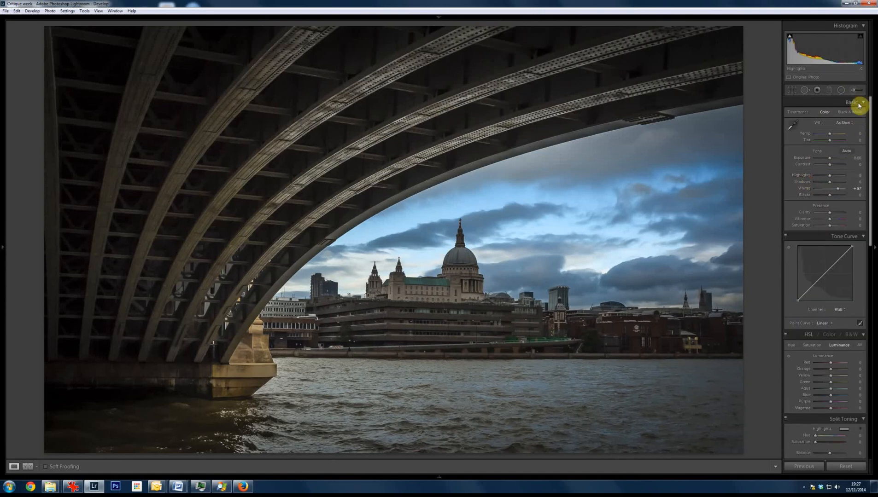
{"action": "left_click", "coordinate": [853, 90]}
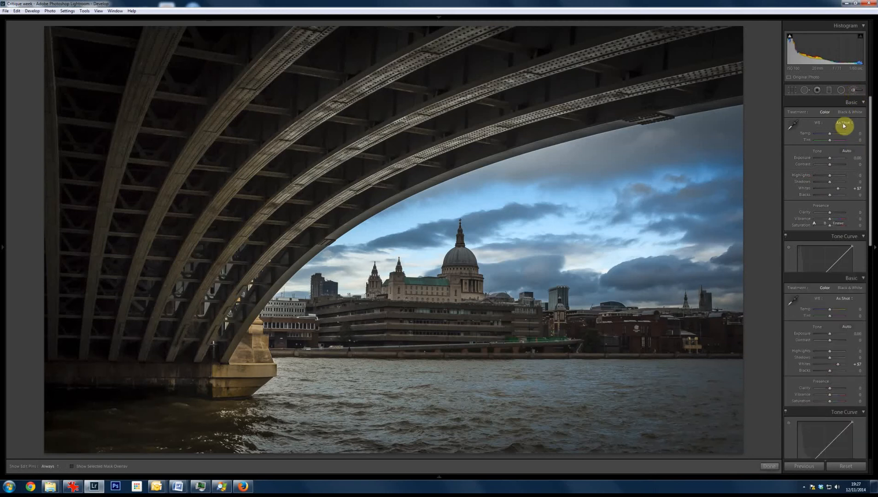
{"action": "left_click", "coordinate": [827, 114]}
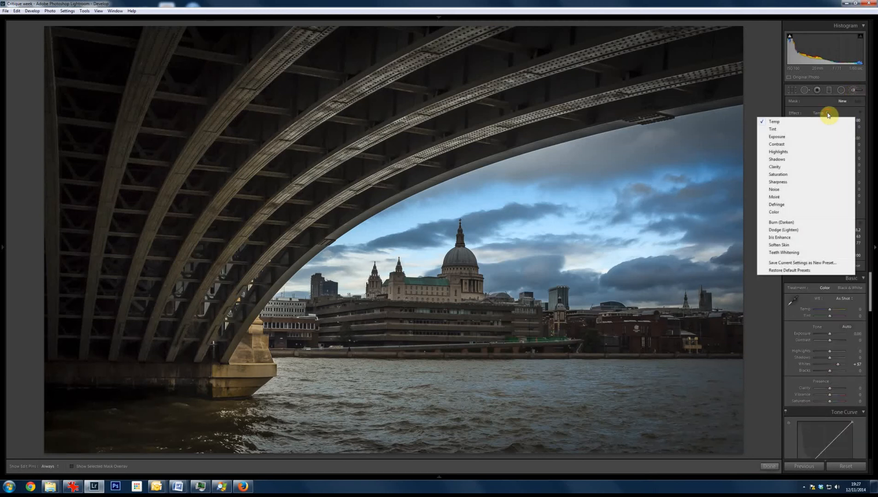
{"action": "left_click", "coordinate": [823, 148]}
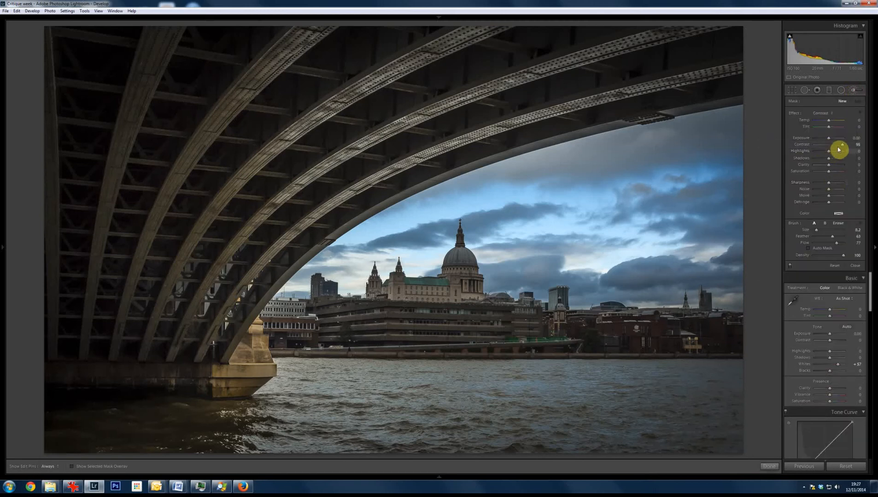
{"action": "left_click", "coordinate": [838, 152]}
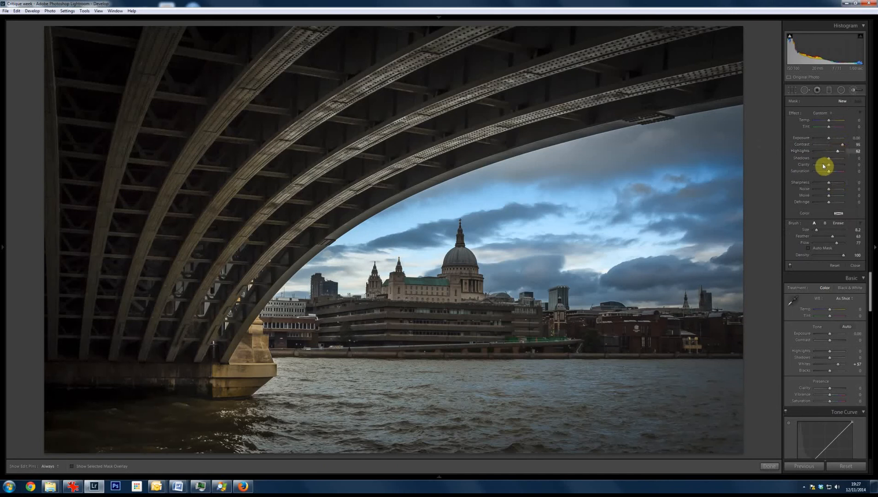
{"action": "left_click_drag", "start_coordinate": [825, 158], "coordinate": [822, 159]}
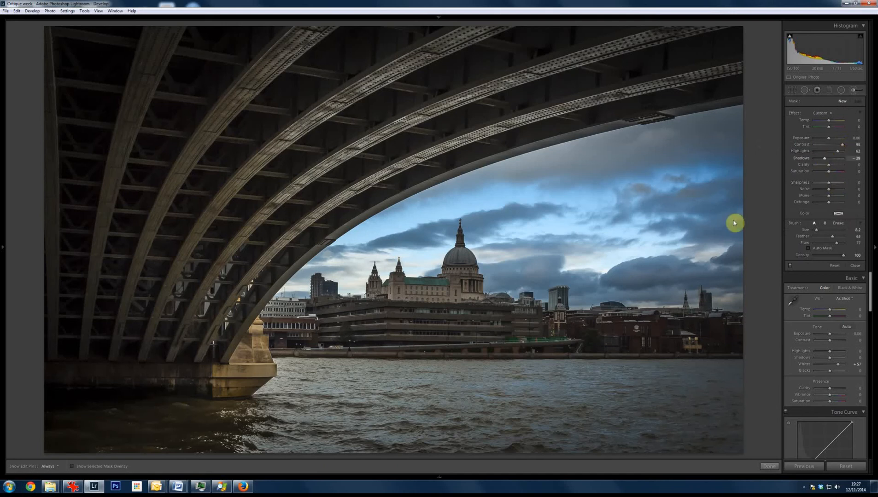
{"action": "scroll", "coordinate": [295, 195], "scroll_direction": "up", "scroll_amount": 3}
{"action": "scroll", "coordinate": [295, 194], "scroll_direction": "up", "scroll_amount": 4}
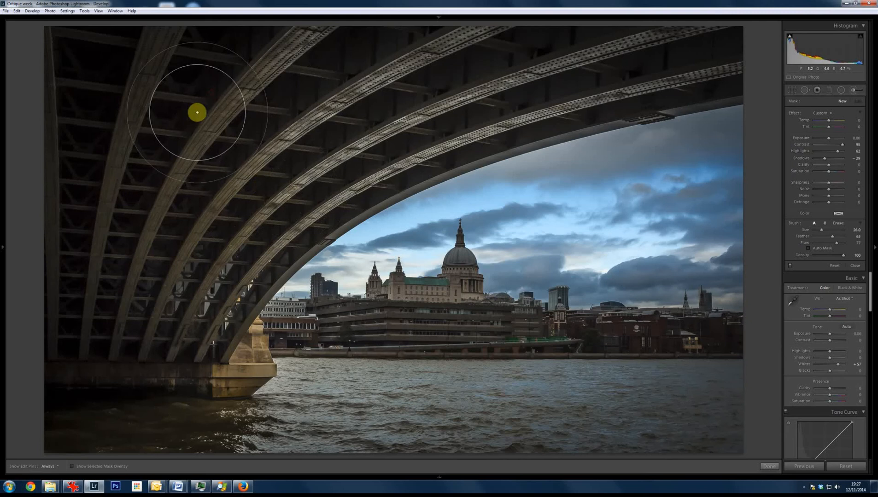
- Paint the brush adjustment over the bridge's underside and the river, with Clarity 50 and Exposure about 0.48
{"action": "mouse_move", "coordinate": [197, 112]}
{"action": "left_mouse_down"}
{"action": "mouse_move", "coordinate": [153, 85]}
{"action": "mouse_move", "coordinate": [125, 275]}
{"action": "mouse_move", "coordinate": [231, 202]}
{"action": "mouse_move", "coordinate": [262, 128]}
{"action": "mouse_move", "coordinate": [270, 53]}
{"action": "mouse_move", "coordinate": [339, 15]}
{"action": "mouse_move", "coordinate": [386, 82]}
{"action": "mouse_move", "coordinate": [333, 149]}
{"action": "mouse_move", "coordinate": [462, 66]}
{"action": "mouse_move", "coordinate": [581, 6]}
{"action": "mouse_move", "coordinate": [688, 34]}
{"action": "mouse_move", "coordinate": [547, 137]}
{"action": "mouse_move", "coordinate": [366, 174]}
{"action": "mouse_move", "coordinate": [204, 407]}
{"action": "mouse_move", "coordinate": [237, 209]}
{"action": "mouse_move", "coordinate": [441, 35]}
{"action": "mouse_move", "coordinate": [417, 129]}
{"action": "mouse_move", "coordinate": [486, 61]}
{"action": "mouse_move", "coordinate": [533, 35]}
{"action": "mouse_move", "coordinate": [413, 5]}
{"action": "left_mouse_up"}
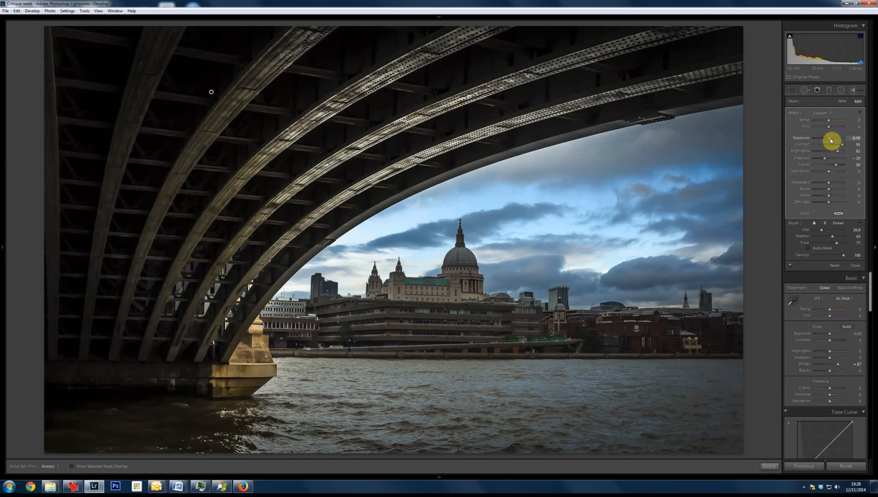
{"action": "left_click_drag", "start_coordinate": [832, 140], "coordinate": [832, 141]}
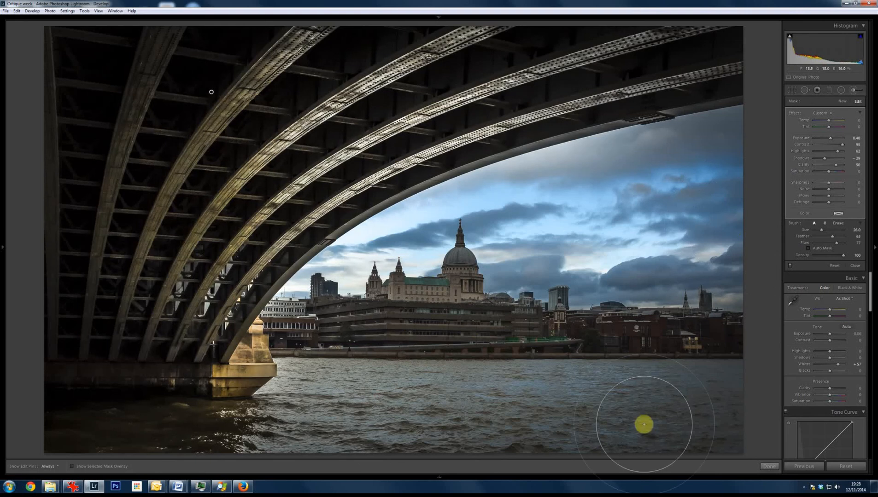
{"action": "mouse_move", "coordinate": [644, 424]}
{"action": "left_mouse_down"}
{"action": "mouse_move", "coordinate": [748, 421]}
{"action": "mouse_move", "coordinate": [296, 413]}
{"action": "mouse_move", "coordinate": [696, 431]}
{"action": "mouse_move", "coordinate": [577, 426]}
{"action": "mouse_move", "coordinate": [311, 485]}
{"action": "left_mouse_up"}
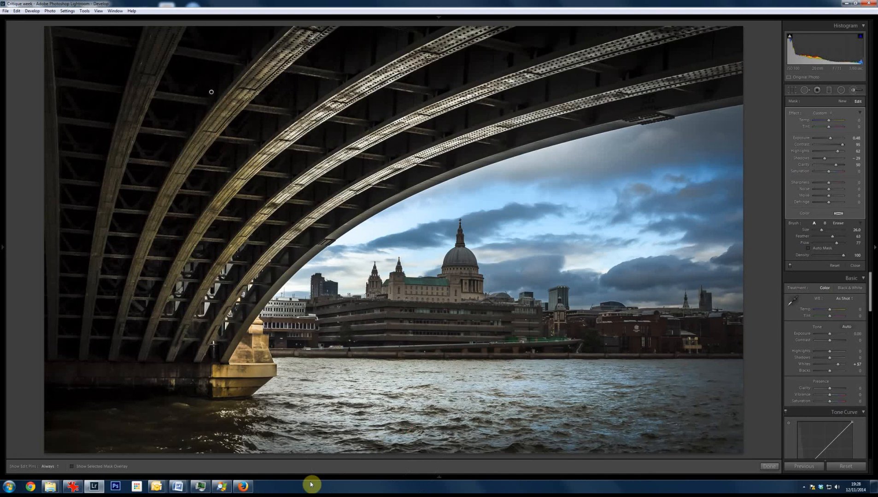
{"action": "left_click", "coordinate": [768, 467]}
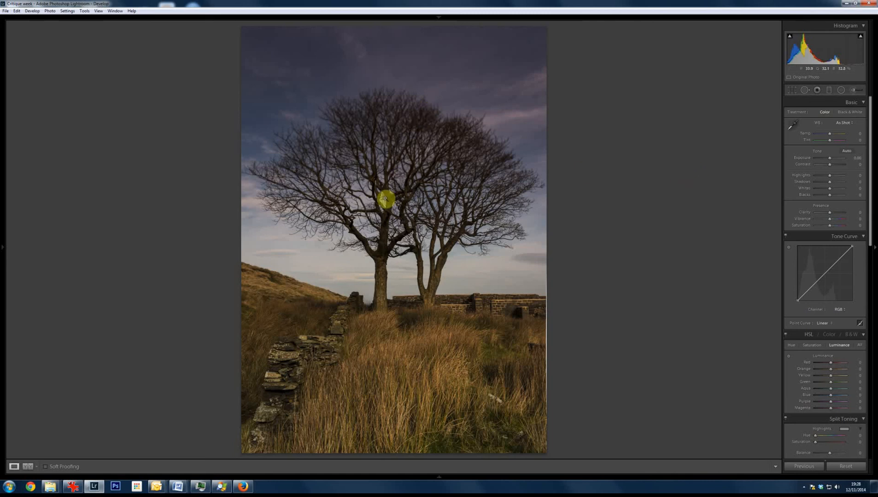
- Go to the next photo, the bare trees in the moorland, and examine the branches up close
{"action": "left_click", "coordinate": [425, 120]}
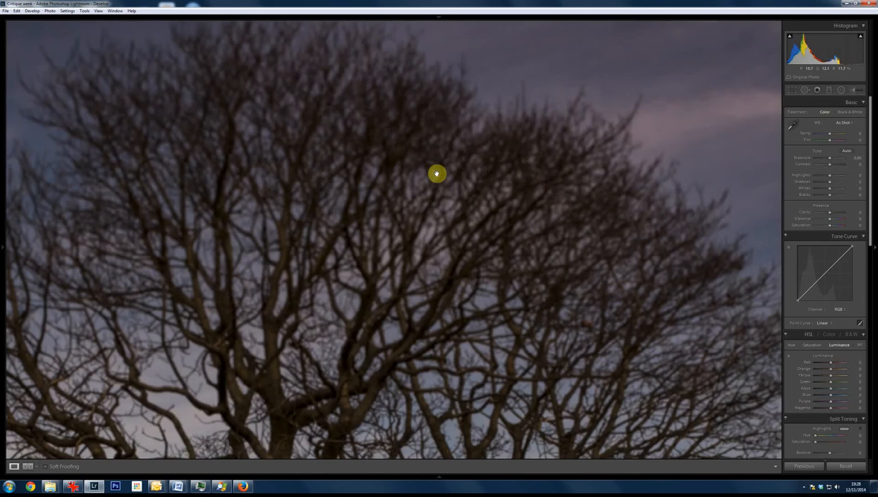
{"action": "left_click", "coordinate": [458, 183]}
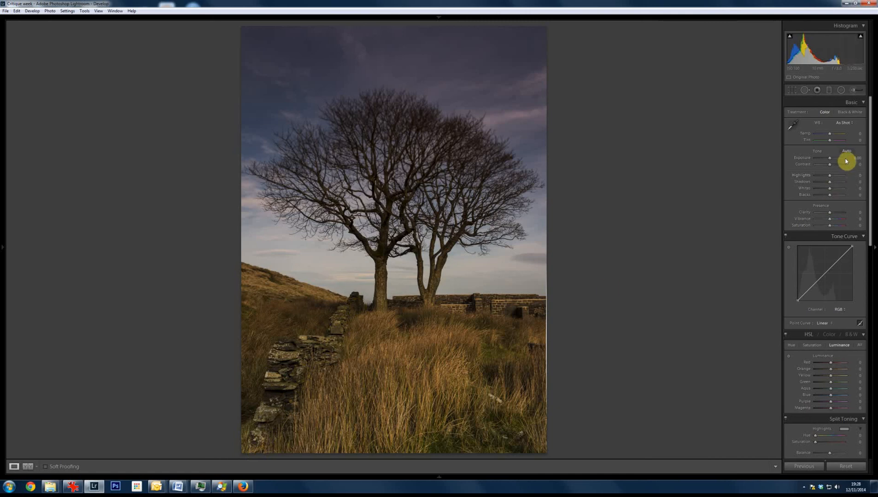
- Set up a new adjustment brush for the tree photo with Clarity 45 and Sharpness 36
{"action": "left_click", "coordinate": [854, 90]}
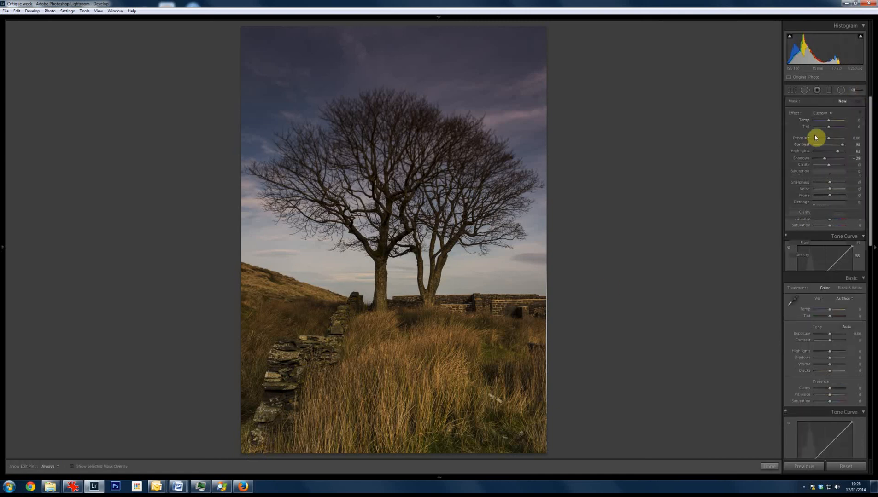
{"action": "left_click", "coordinate": [830, 113]}
{"action": "left_click", "coordinate": [790, 171]}
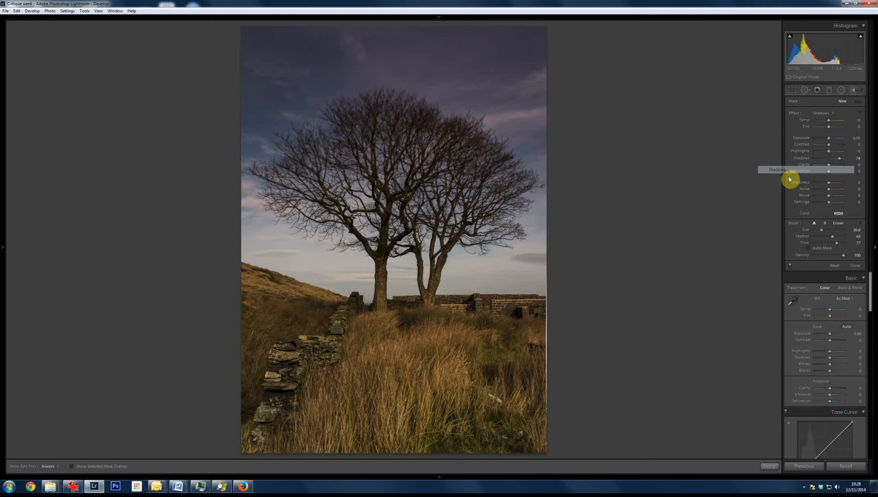
{"action": "left_click", "coordinate": [822, 120]}
{"action": "left_click", "coordinate": [821, 113]}
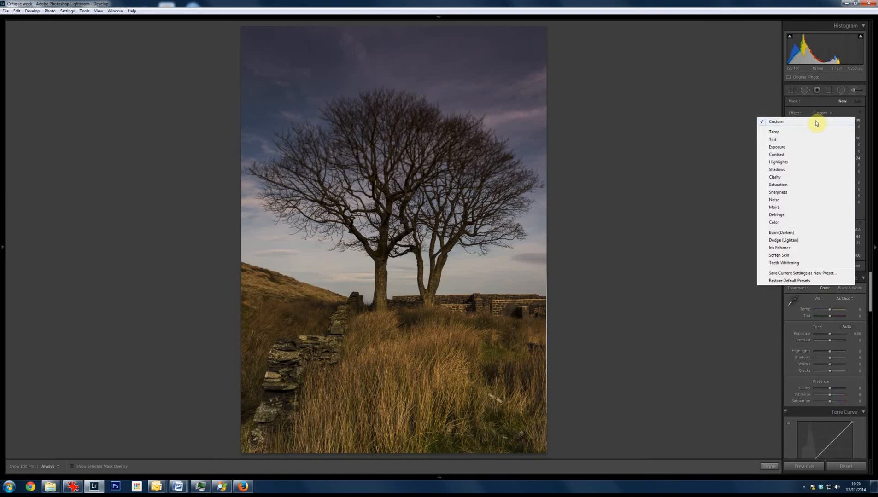
{"action": "left_click", "coordinate": [791, 176]}
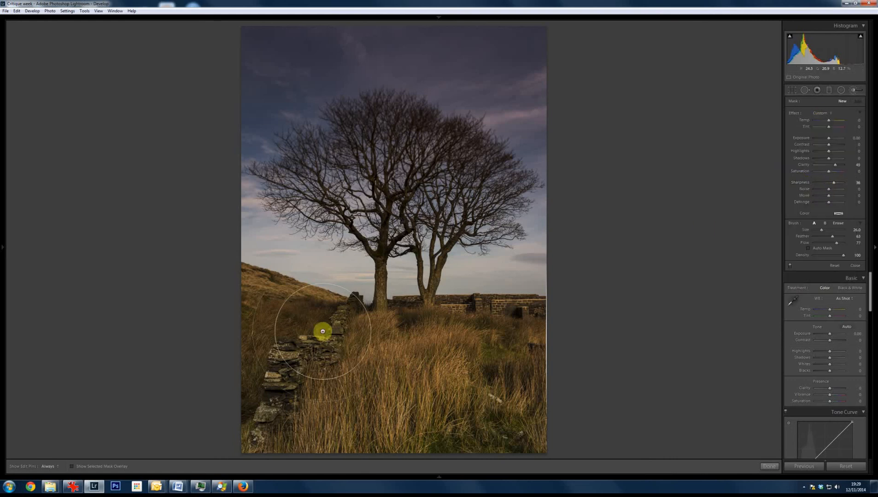
- Paint along the foreground dry stone wall with the brush reduced to size 3, and set its Exposure to about 0.29
{"action": "left_click_drag", "start_coordinate": [322, 331], "coordinate": [294, 353]}
{"action": "scroll", "coordinate": [293, 353], "scroll_direction": "down", "scroll_amount": 6}
{"action": "key", "text": "h"}
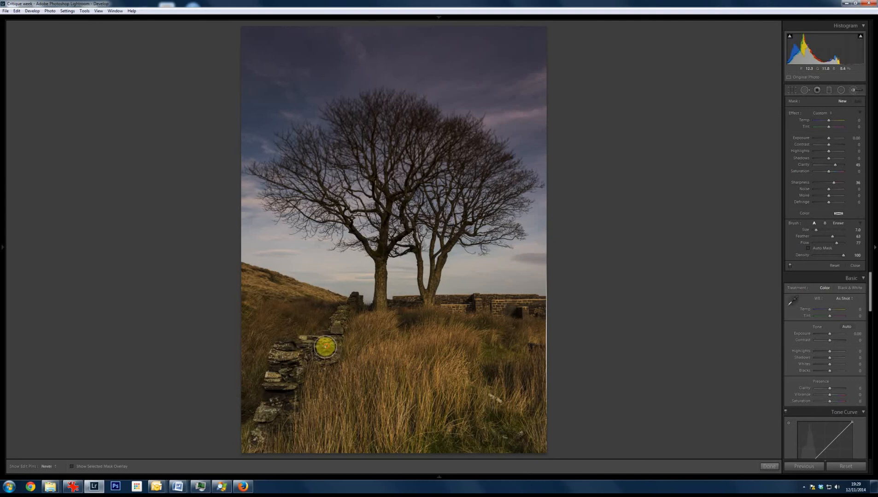
{"action": "left_click", "coordinate": [331, 344]}
{"action": "scroll", "coordinate": [331, 344], "scroll_direction": "down", "scroll_amount": 3}
{"action": "mouse_move", "coordinate": [331, 344]}
{"action": "left_mouse_down"}
{"action": "mouse_move", "coordinate": [355, 299]}
{"action": "mouse_move", "coordinate": [316, 348]}
{"action": "mouse_move", "coordinate": [284, 358]}
{"action": "mouse_move", "coordinate": [261, 416]}
{"action": "mouse_move", "coordinate": [277, 412]}
{"action": "mouse_move", "coordinate": [291, 364]}
{"action": "mouse_move", "coordinate": [334, 343]}
{"action": "mouse_move", "coordinate": [357, 305]}
{"action": "left_mouse_up"}
{"action": "key", "text": "h"}
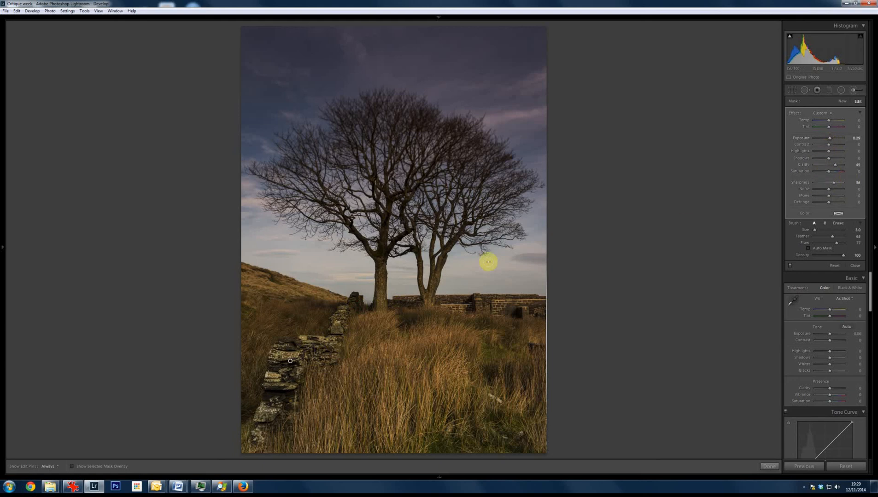
- Extend the brush adjustment over the wall behind the trees, set its Shadows to 64 and compare it switched off and on
{"action": "mouse_move", "coordinate": [399, 302]}
{"action": "left_mouse_down"}
{"action": "mouse_move", "coordinate": [500, 304]}
{"action": "mouse_move", "coordinate": [542, 316]}
{"action": "mouse_move", "coordinate": [534, 305]}
{"action": "mouse_move", "coordinate": [451, 298]}
{"action": "mouse_move", "coordinate": [538, 306]}
{"action": "mouse_move", "coordinate": [358, 314]}
{"action": "left_mouse_up"}
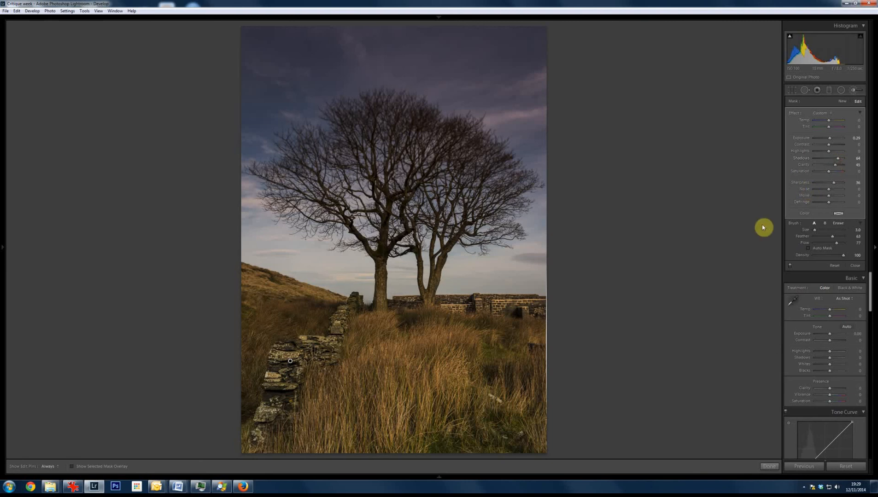
{"action": "left_click", "coordinate": [790, 268]}
{"action": "left_click", "coordinate": [790, 267]}
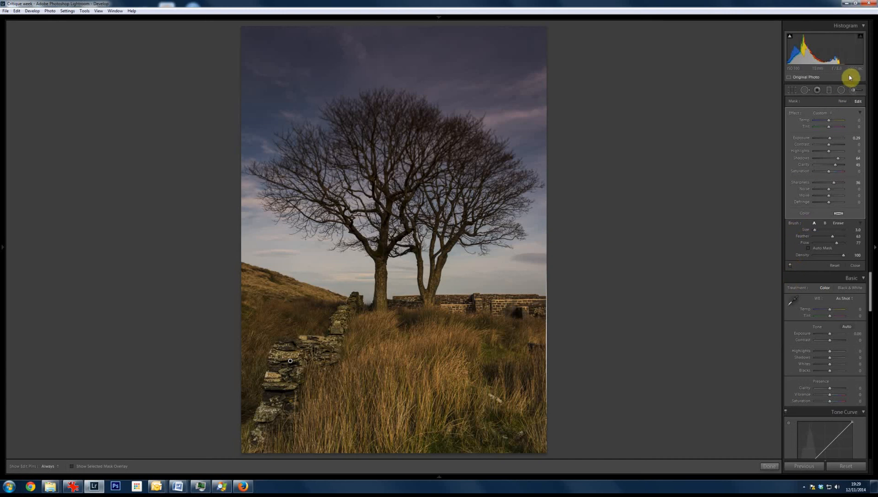
- Finish the wall brush adjustment and raise the tree photo's overall Whites to +71
{"action": "left_click", "coordinate": [767, 466]}
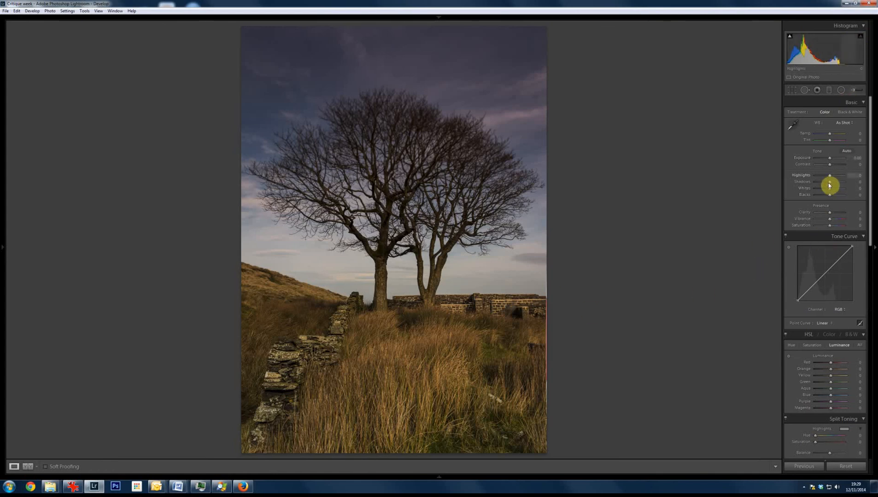
{"action": "left_click_drag", "start_coordinate": [833, 191], "coordinate": [841, 193]}
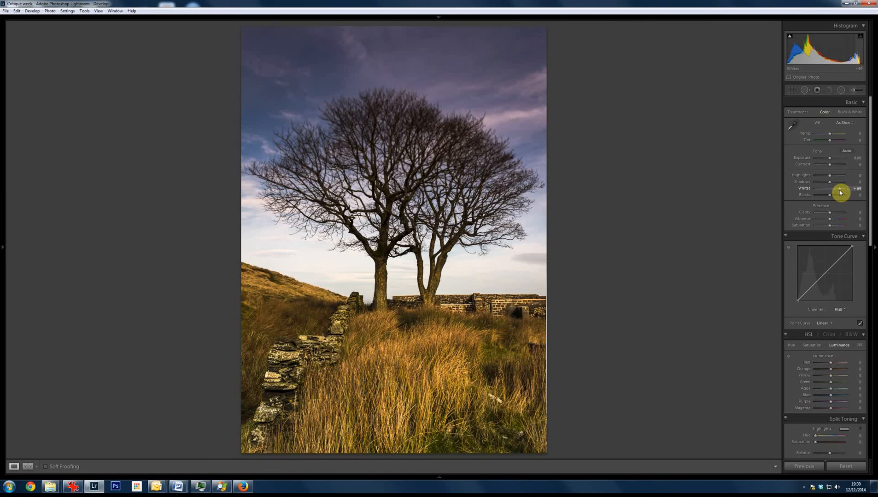
{"action": "left_click_drag", "start_coordinate": [841, 193], "coordinate": [841, 193]}
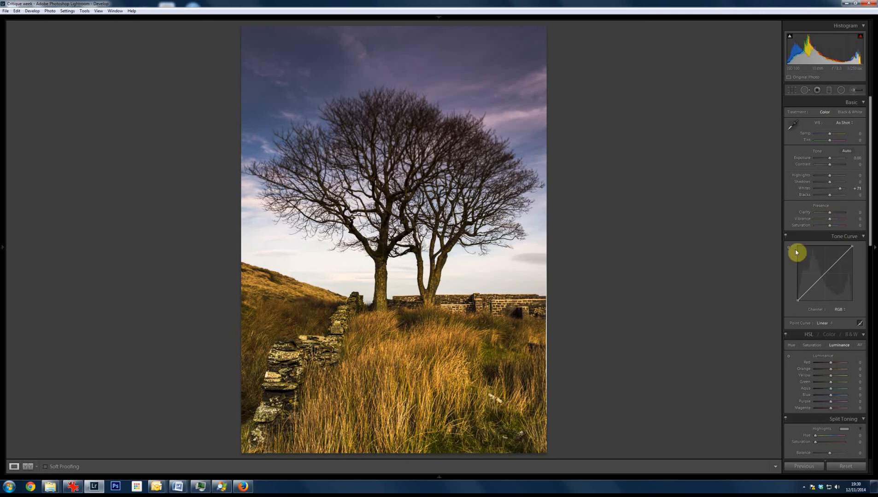
- Set the photo's overall Shadows to +50, trying weaker and stronger values while viewing the trunks and branches up close
{"action": "left_click", "coordinate": [838, 183]}
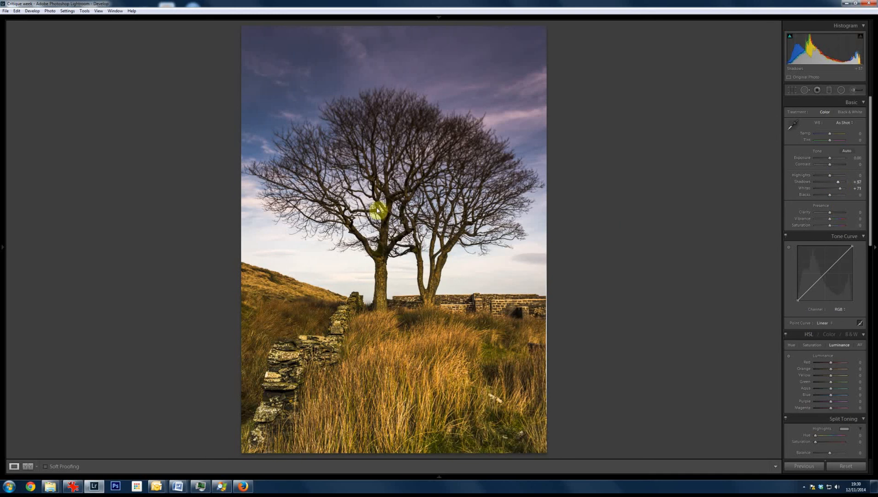
{"action": "left_click", "coordinate": [384, 236]}
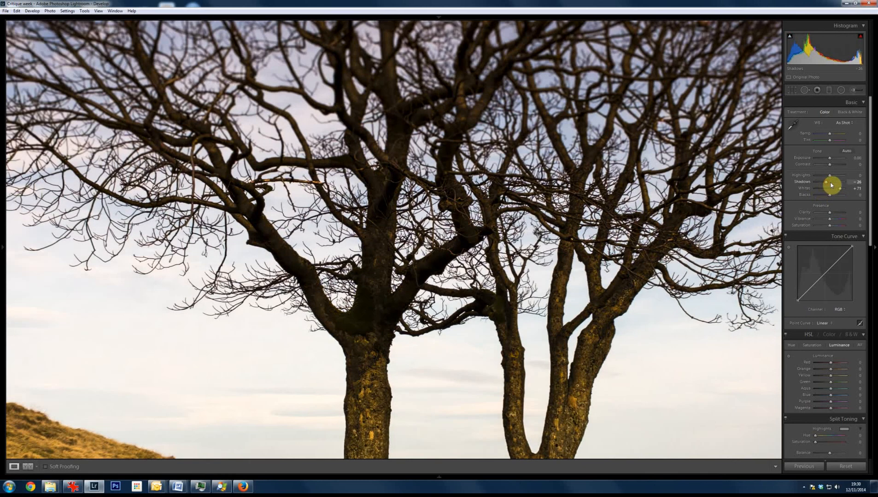
{"action": "left_click_drag", "start_coordinate": [832, 184], "coordinate": [838, 186]}
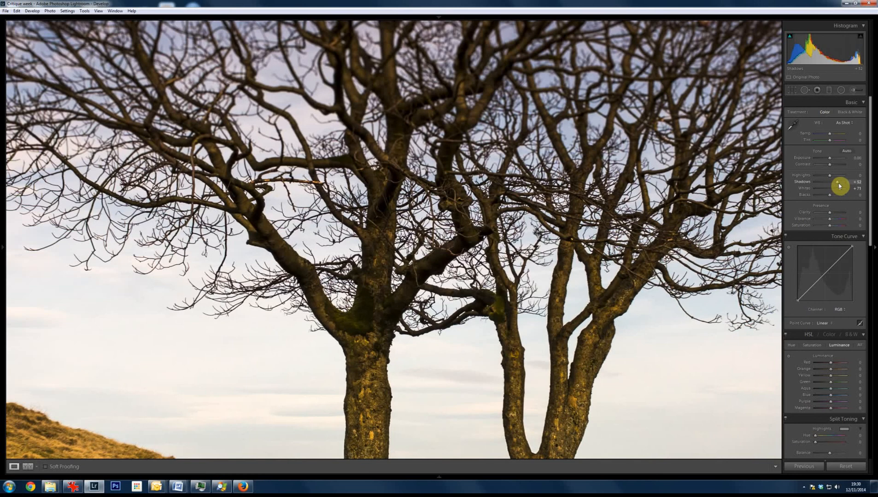
{"action": "left_click_drag", "start_coordinate": [839, 186], "coordinate": [851, 187]}
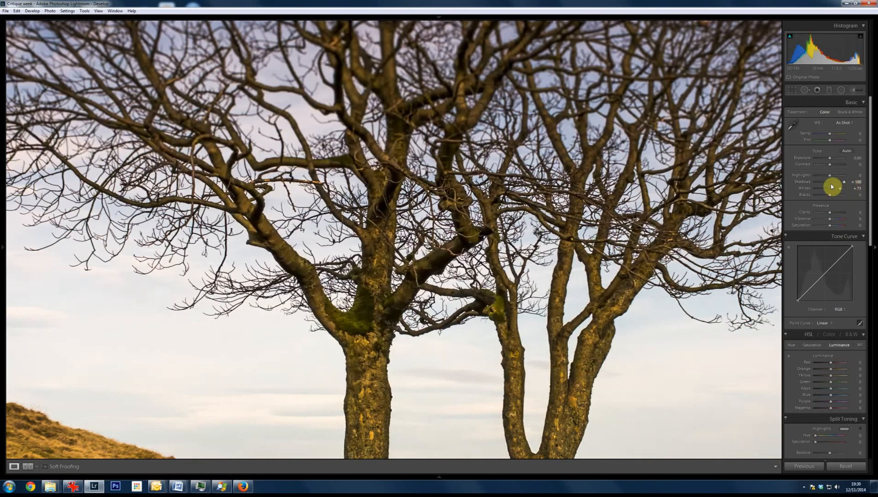
{"action": "left_click_drag", "start_coordinate": [835, 185], "coordinate": [837, 188]}
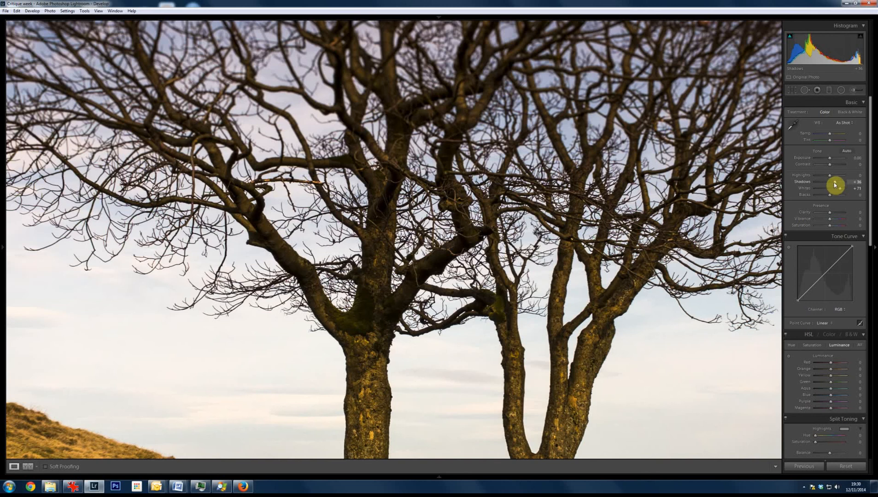
{"action": "left_click_drag", "start_coordinate": [837, 185], "coordinate": [838, 185]}
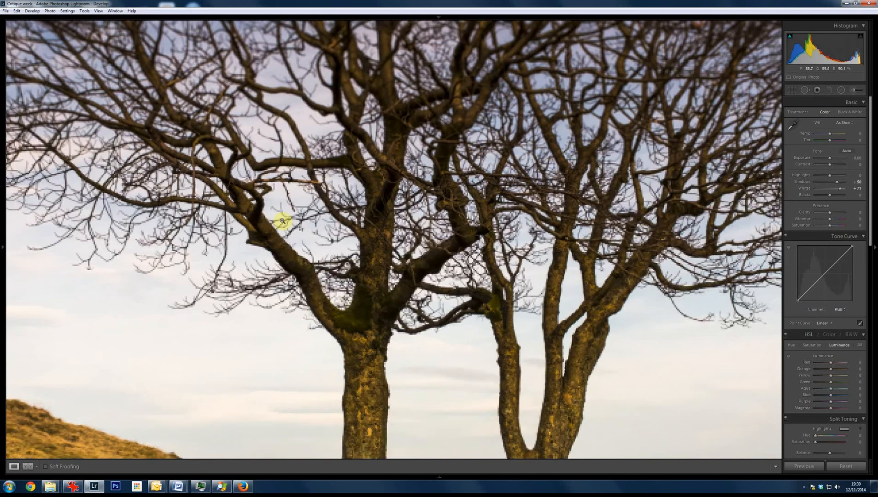
{"action": "left_click", "coordinate": [478, 326]}
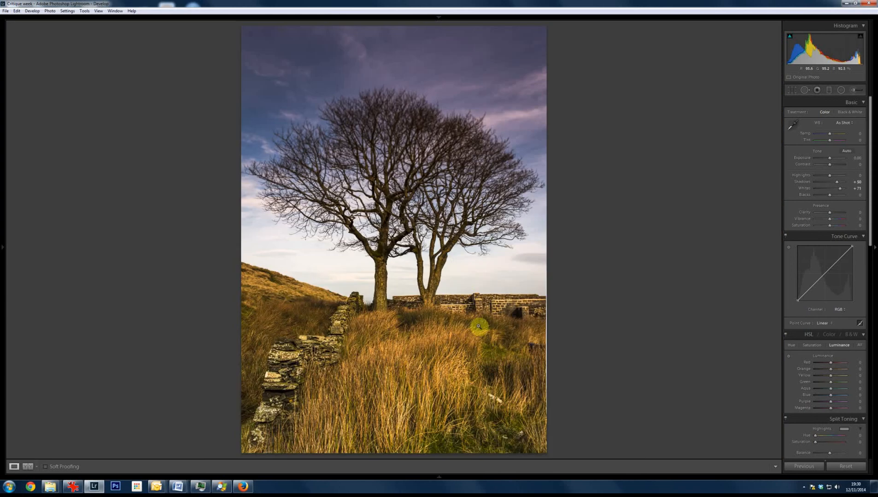
- Inspect the photo's right edge up close and crop the photo to the 2 x 3 / 4 x 6 aspect ratio
{"action": "left_click", "coordinate": [546, 344]}
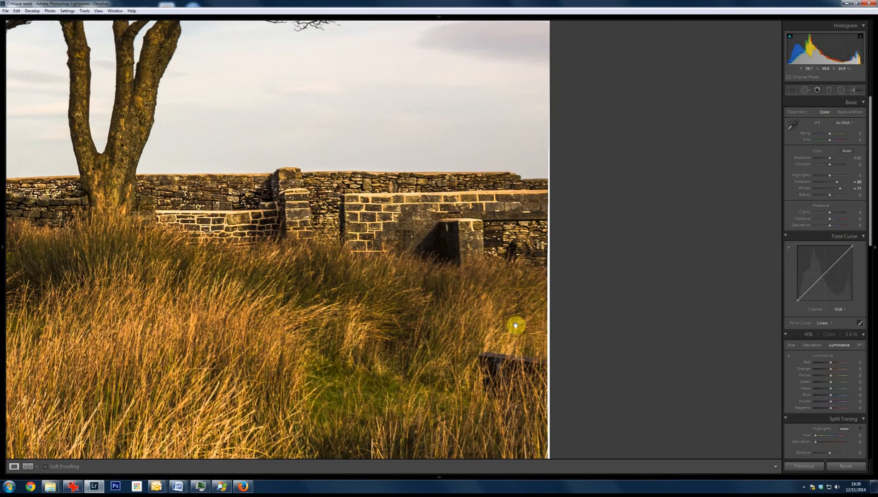
{"action": "left_click", "coordinate": [518, 329]}
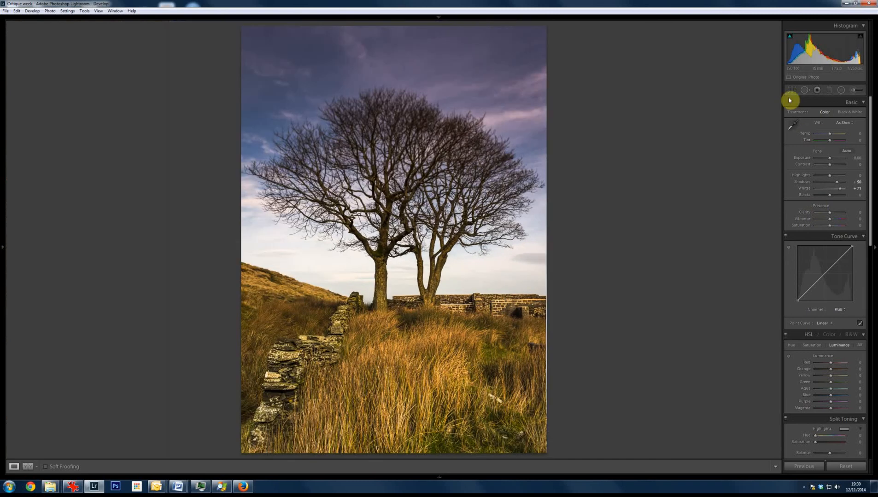
{"action": "left_click", "coordinate": [797, 92]}
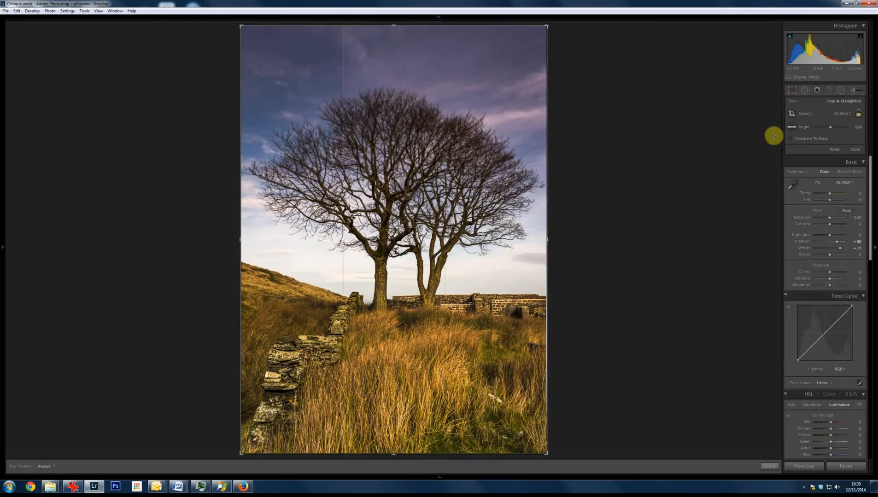
{"action": "left_click", "coordinate": [850, 114]}
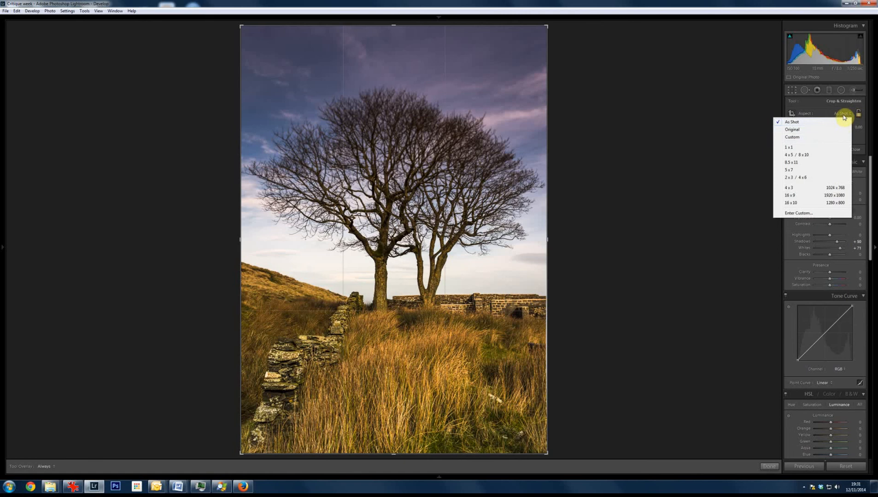
{"action": "left_click", "coordinate": [845, 116]}
{"action": "left_click", "coordinate": [847, 115]}
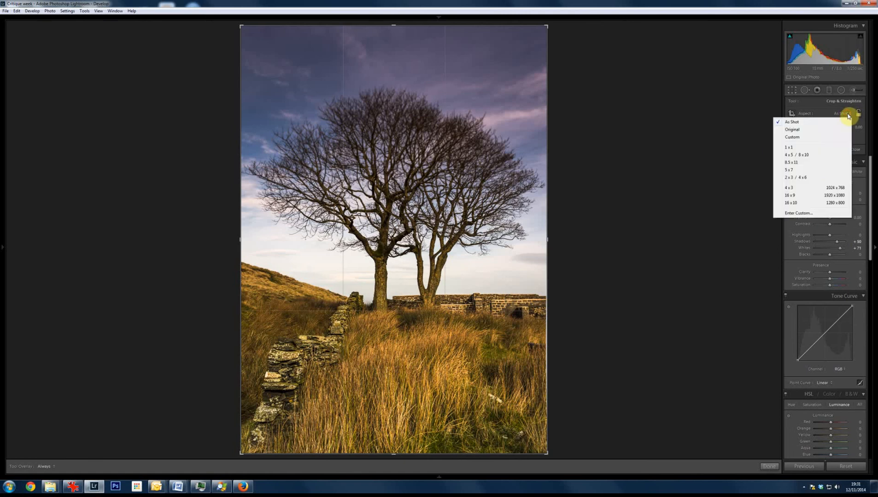
{"action": "left_click", "coordinate": [816, 179]}
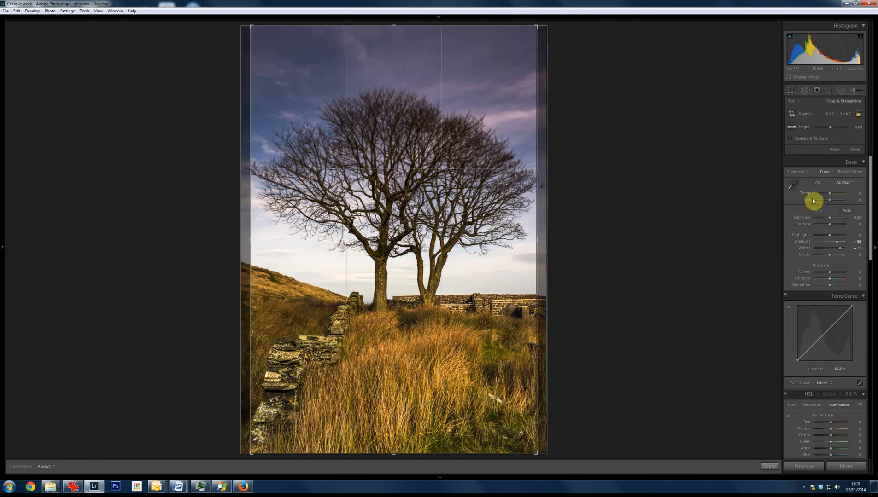
- Try a square 1 x 1 crop, and restore the portrait 2 x 3 / 4 x 6 crop at the photo's full height
{"action": "left_click", "coordinate": [838, 115]}
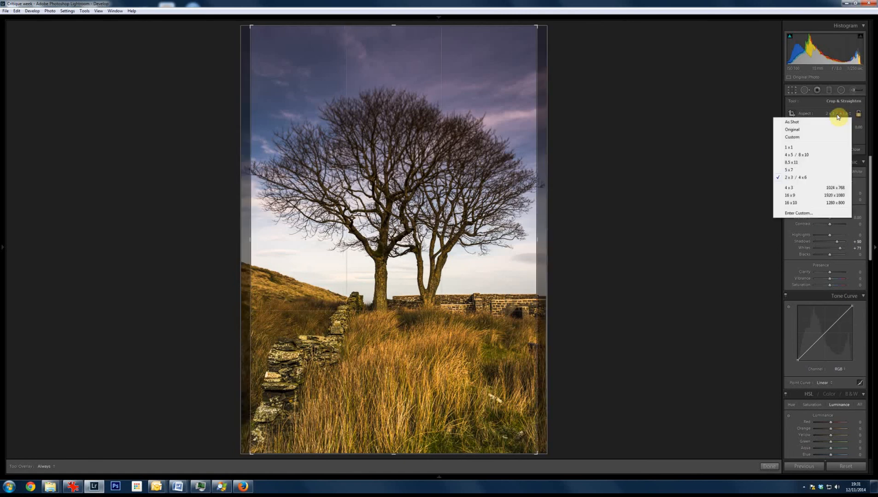
{"action": "left_click", "coordinate": [809, 148]}
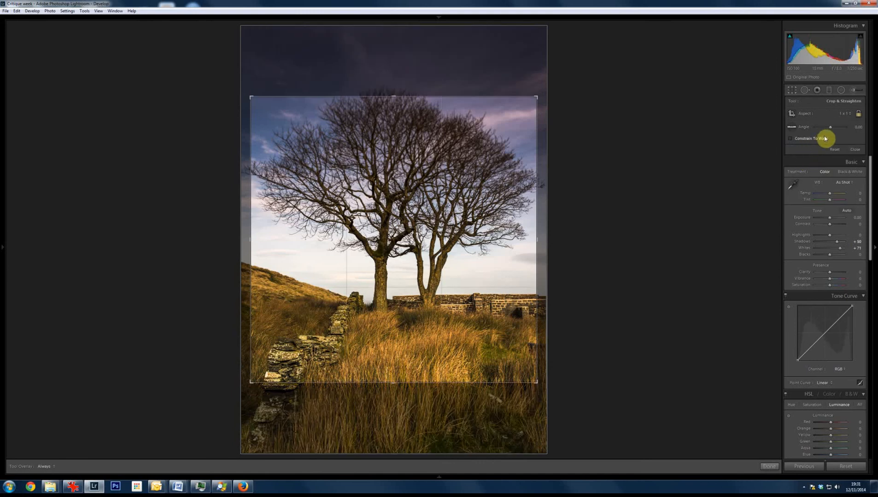
{"action": "left_click", "coordinate": [843, 115]}
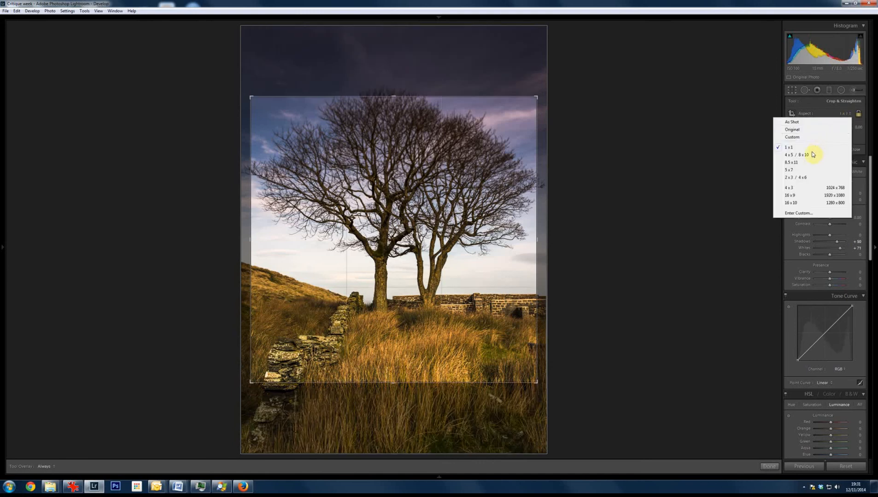
{"action": "left_click", "coordinate": [806, 178]}
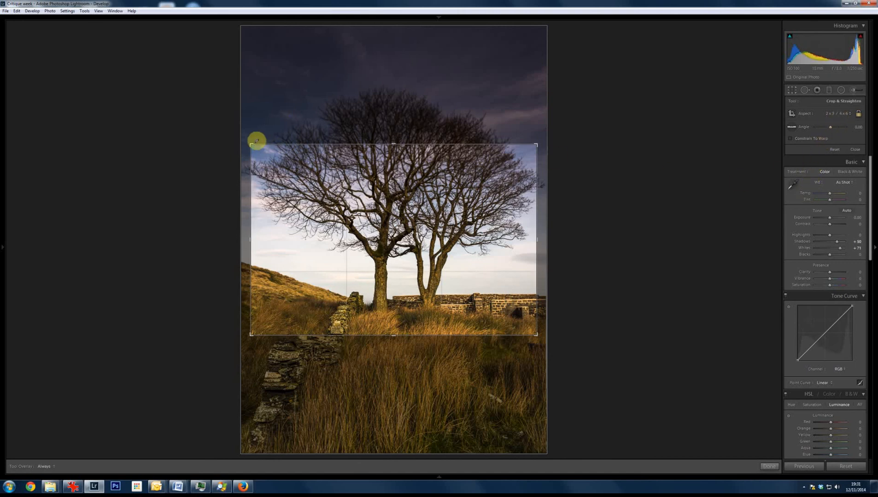
{"action": "key", "text": "x"}
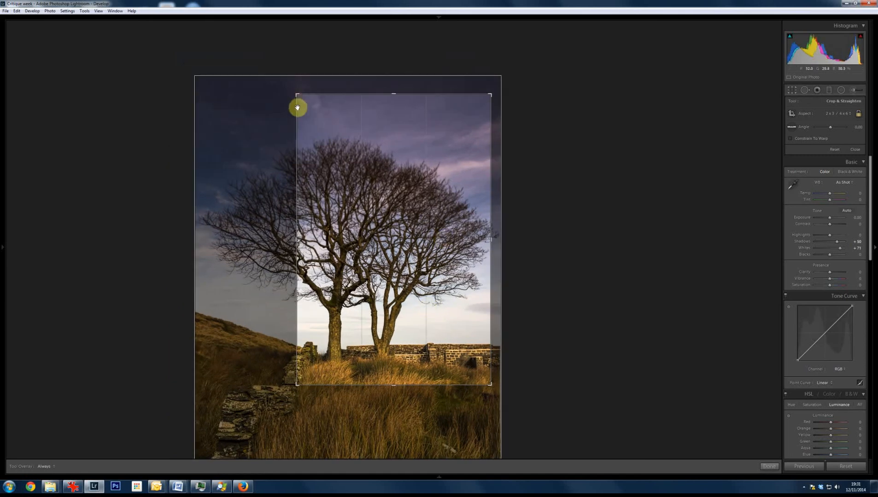
{"action": "left_click_drag", "start_coordinate": [296, 94], "coordinate": [259, 67]}
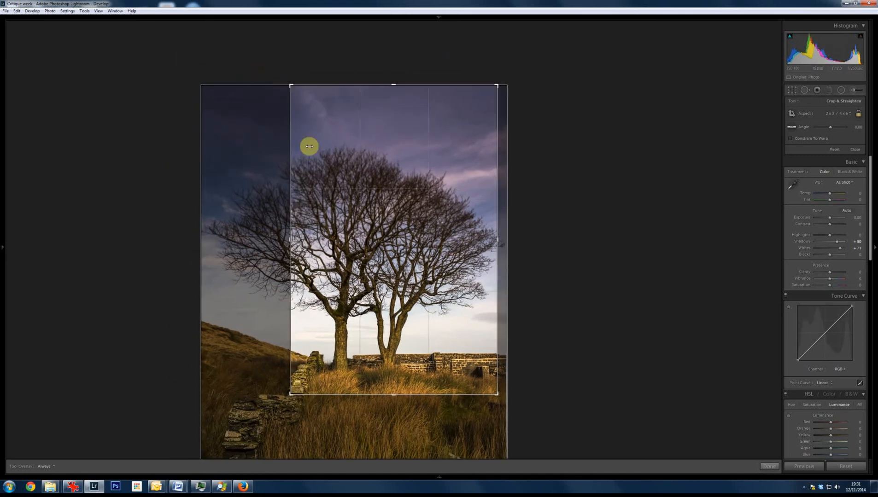
{"action": "left_click_drag", "start_coordinate": [286, 396], "coordinate": [208, 463]}
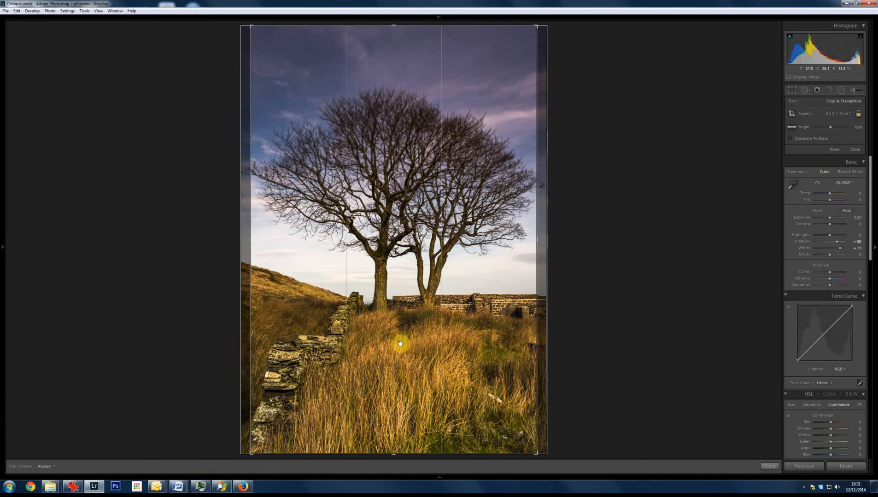
- Try aligning the crop with the photo's left edge, apply the crop and undo the shift
{"action": "left_click_drag", "start_coordinate": [403, 366], "coordinate": [454, 380]}
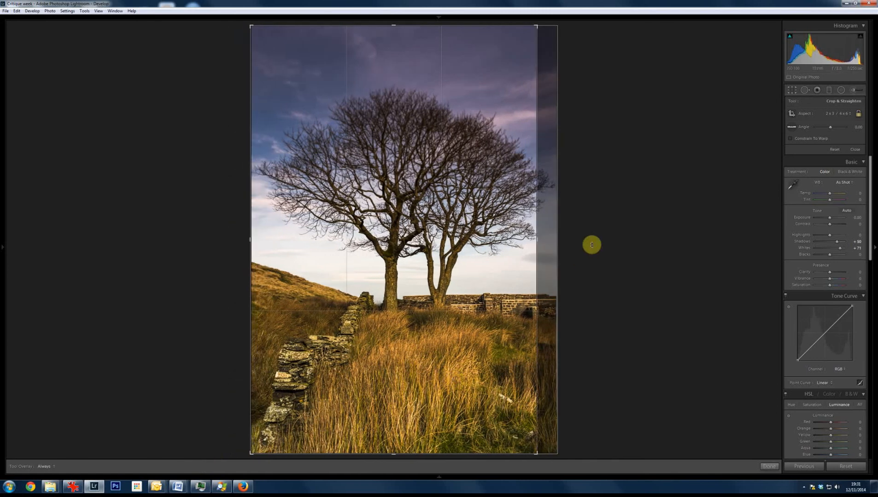
{"action": "key", "text": "Return"}
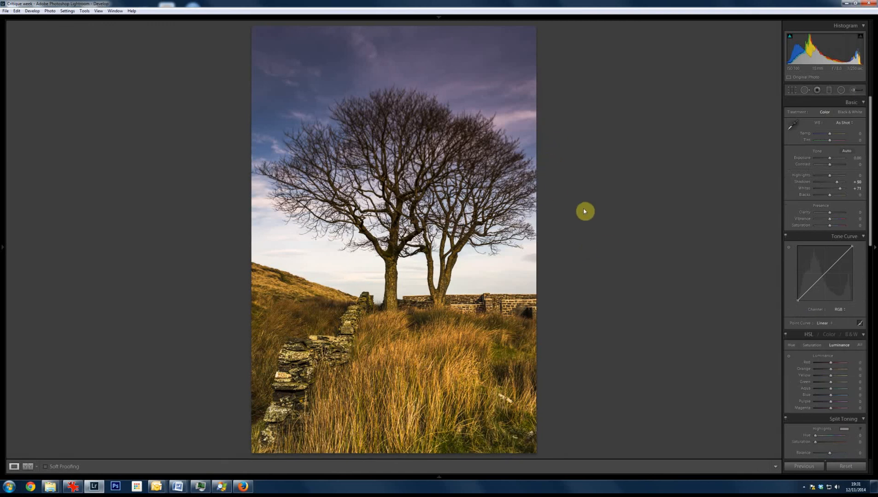
{"action": "key", "text": "ctrl+z"}
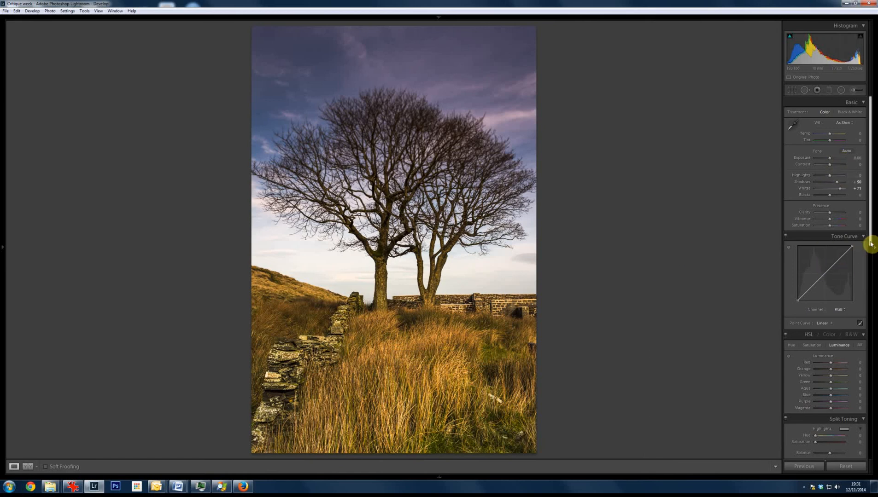
- Set Clarity to -5 and add a Highlight Priority vignette with Amount -12, Midpoint 24 and Feather 98
{"action": "left_click_drag", "start_coordinate": [871, 245], "coordinate": [871, 249]}
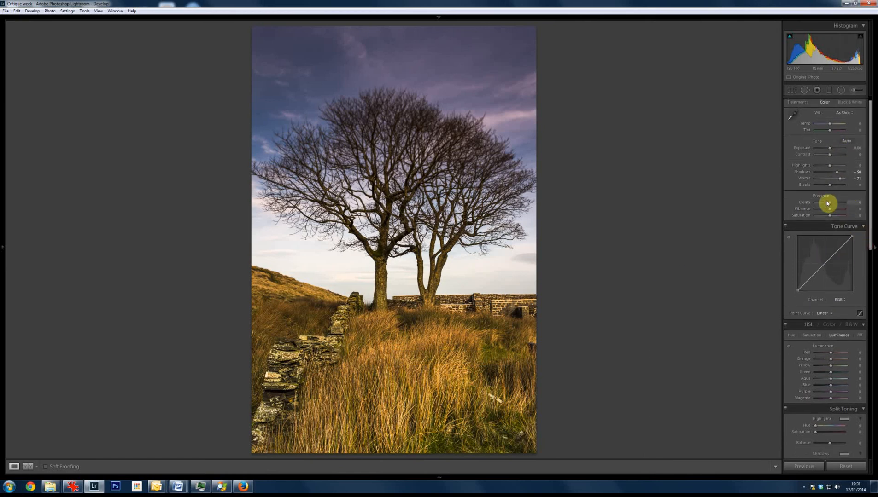
{"action": "left_click_drag", "start_coordinate": [826, 204], "coordinate": [830, 205]}
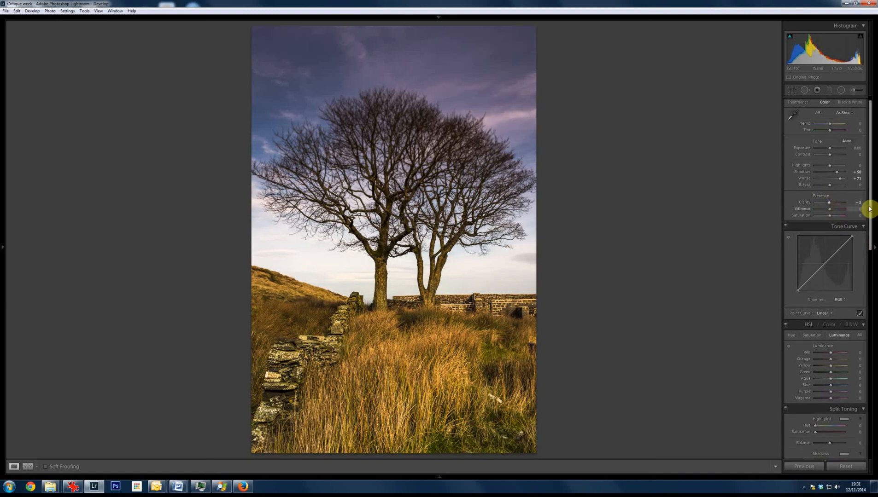
{"action": "scroll", "coordinate": [857, 282], "scroll_direction": "down", "scroll_amount": 10}
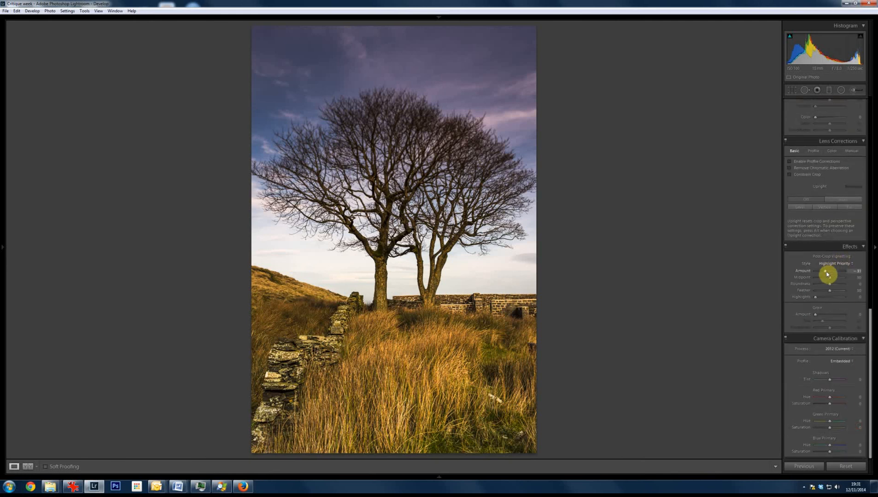
{"action": "left_click_drag", "start_coordinate": [829, 278], "coordinate": [837, 288]}
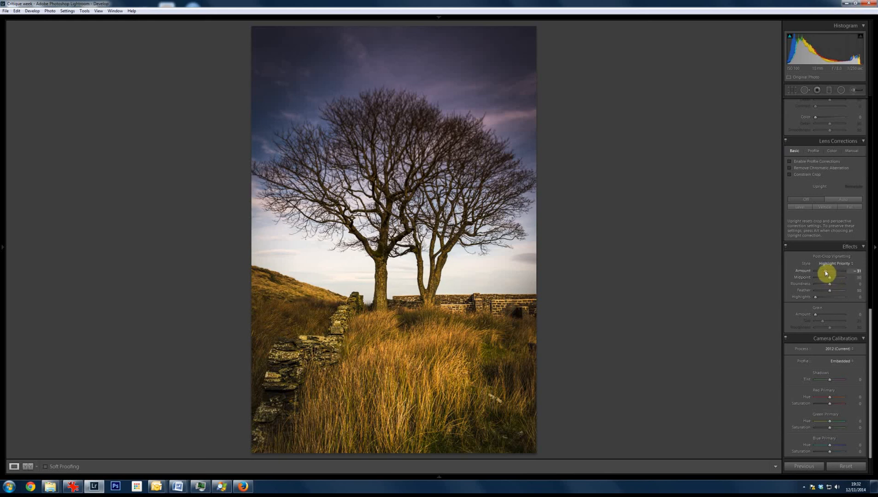
{"action": "left_click", "coordinate": [843, 291]}
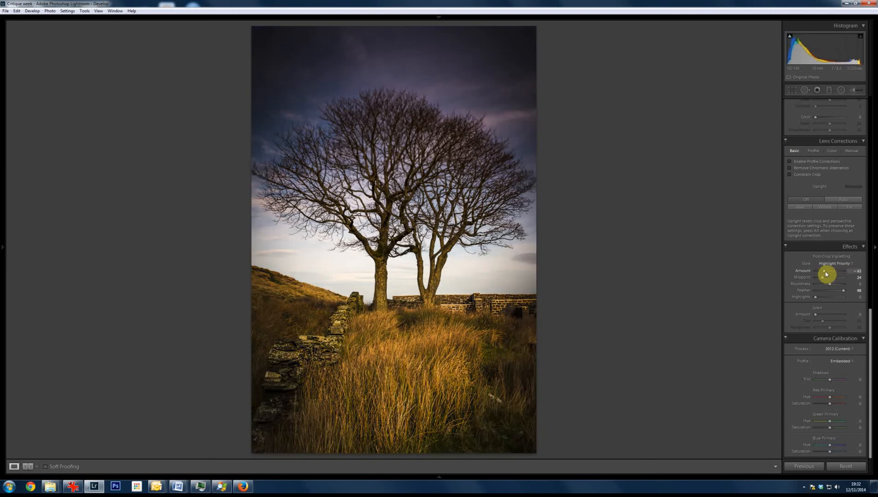
{"action": "left_click_drag", "start_coordinate": [825, 274], "coordinate": [829, 275]}
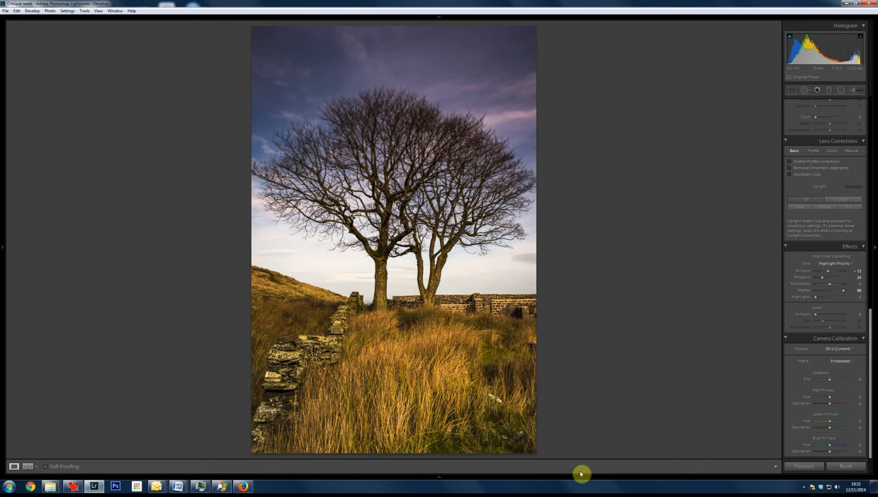
- Open the canyon waterfall photo from the filmstrip and hide the filmstrip for a larger view
{"action": "left_click", "coordinate": [440, 477]}
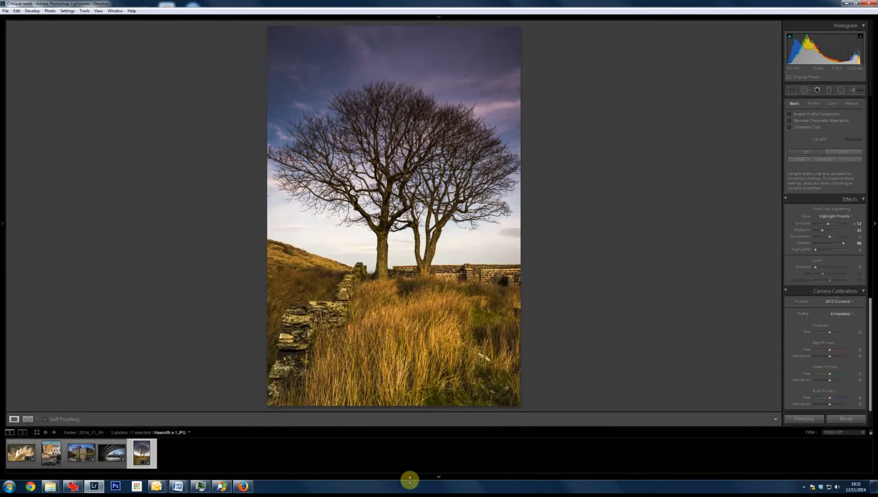
{"action": "left_click", "coordinate": [21, 453]}
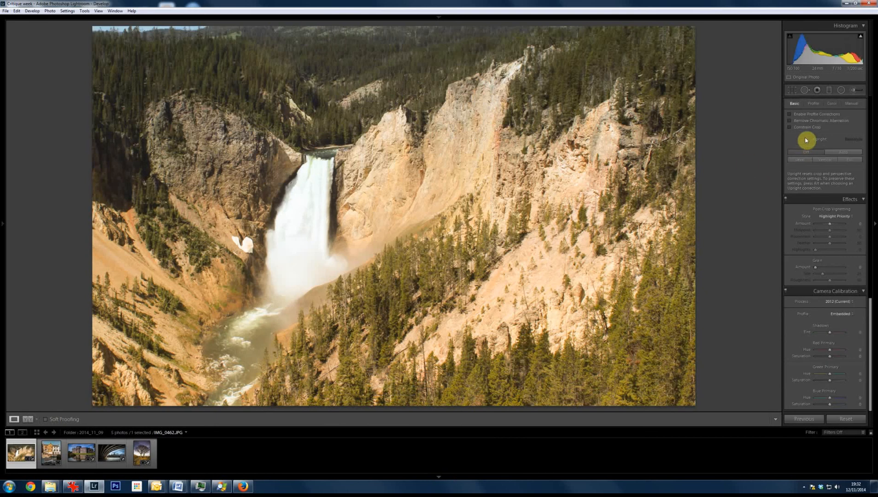
{"action": "scroll", "coordinate": [854, 129], "scroll_direction": "up", "scroll_amount": 2}
{"action": "key", "text": "F6"}
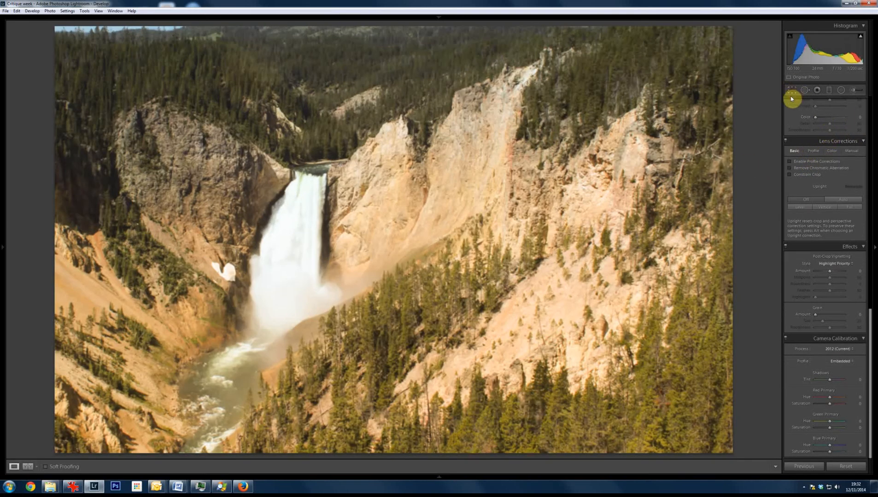
- Reset the canyon waterfall photo's crop to the full original frame including the sky, and apply it
{"action": "key", "text": "r"}
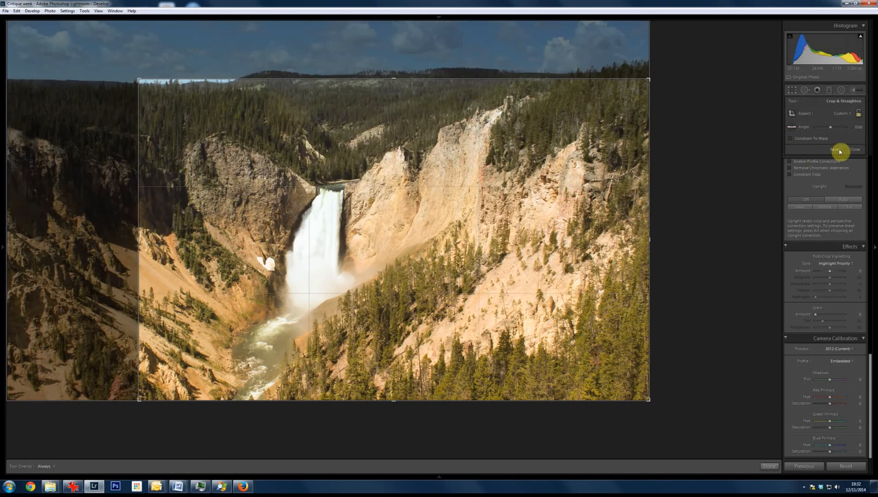
{"action": "left_click", "coordinate": [837, 150]}
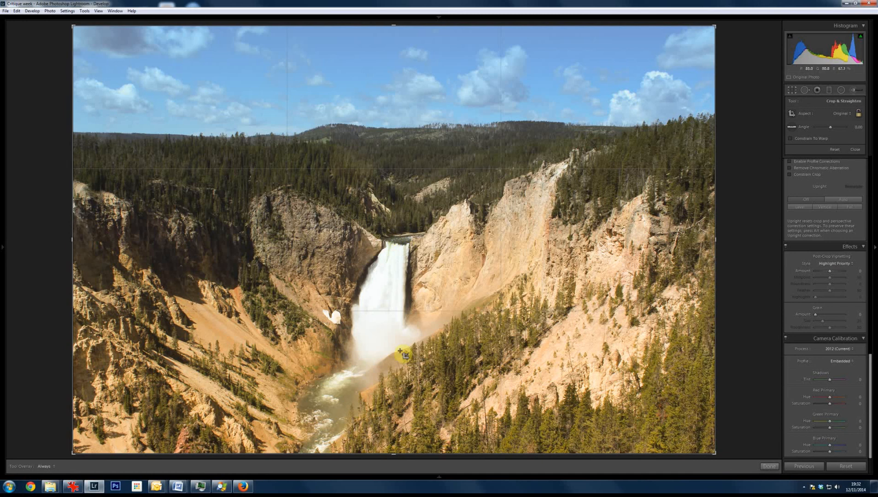
{"action": "left_click", "coordinate": [769, 466]}
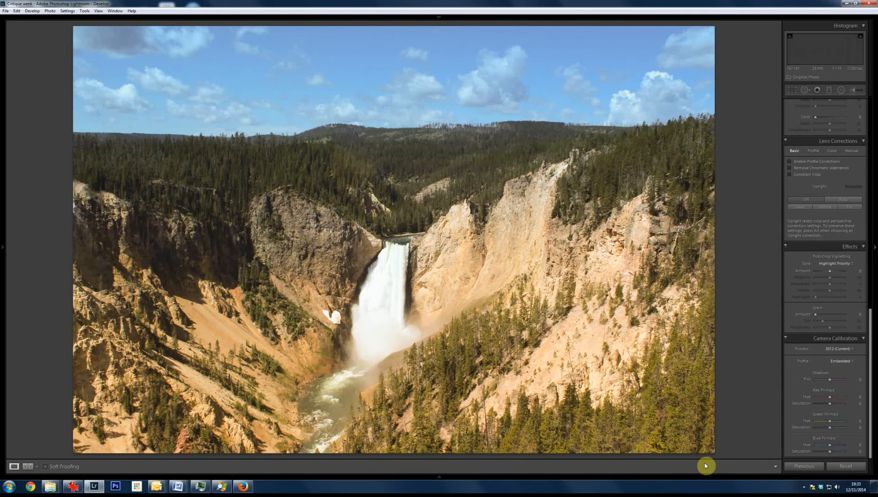
- Review the next three photos in turn: the Bay Hotel harbour scene, the lakeside stately home and the riverside bridge view
{"action": "key", "text": "Right"}
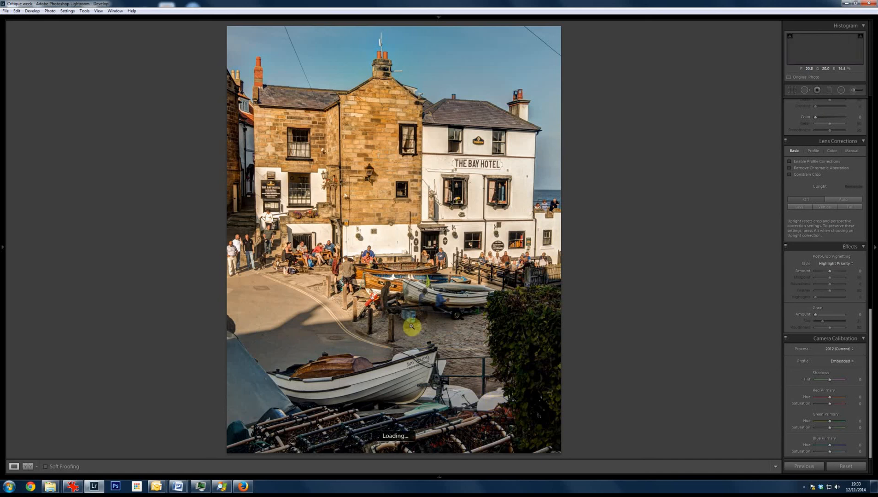
{"action": "key", "text": "Right"}
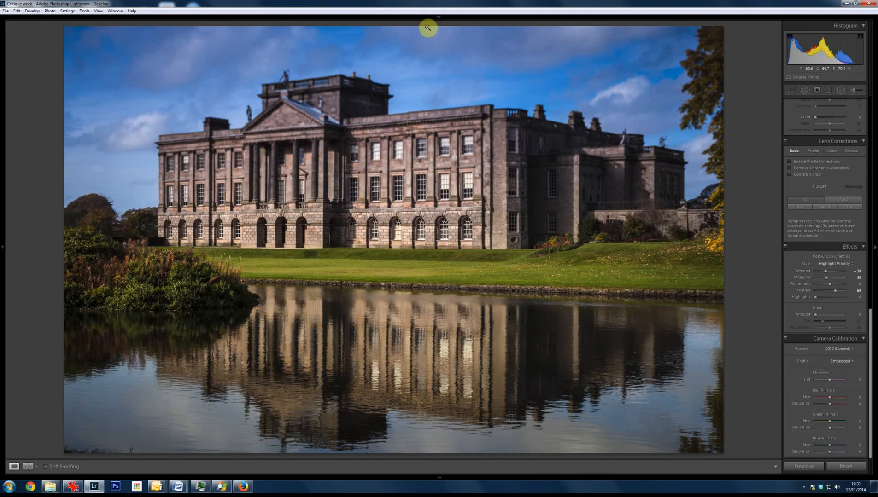
{"action": "key", "text": "Right"}
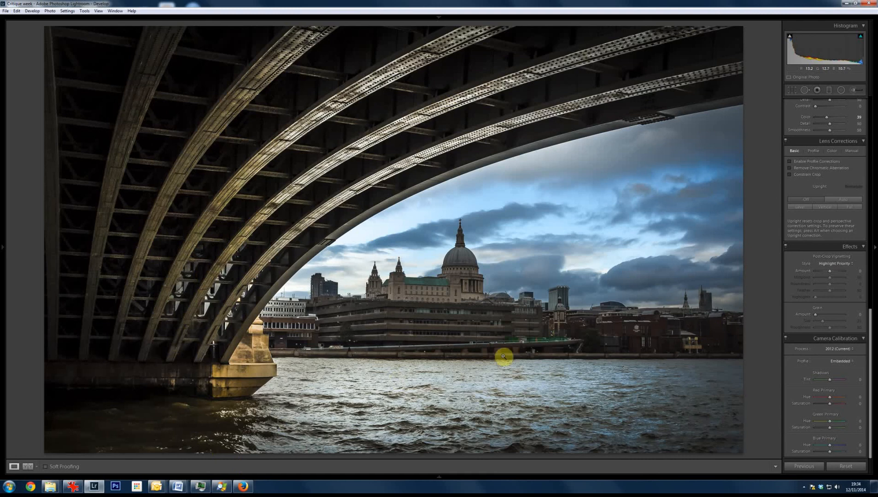
- Advance to the bare trees and stone wall photo and inspect the upper branches up close, returning to the full view
{"action": "key", "text": "Right"}
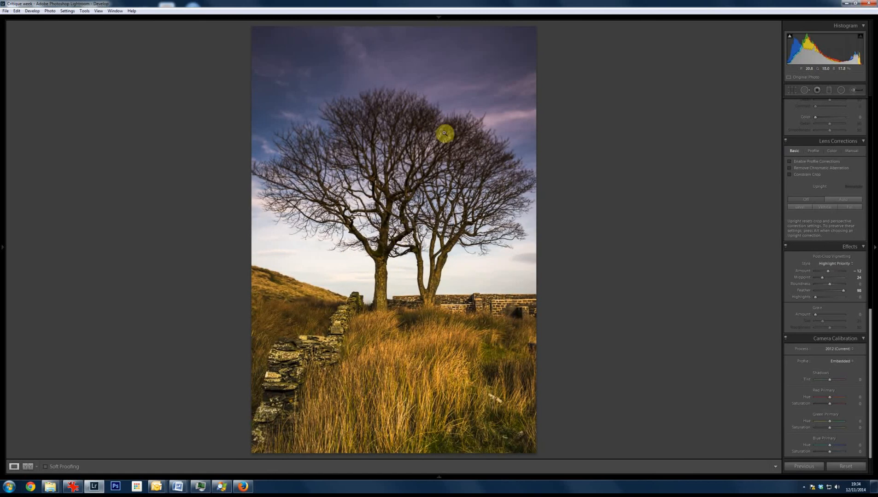
{"action": "left_click", "coordinate": [393, 127]}
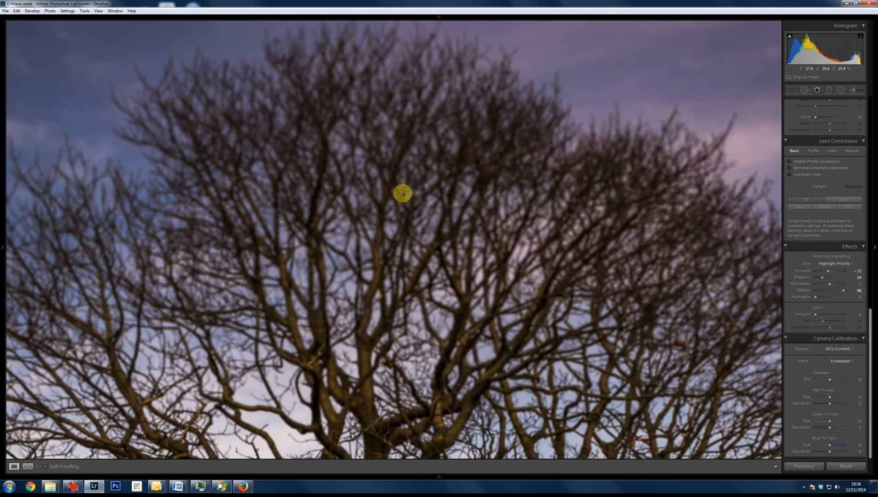
{"action": "left_click", "coordinate": [401, 194]}
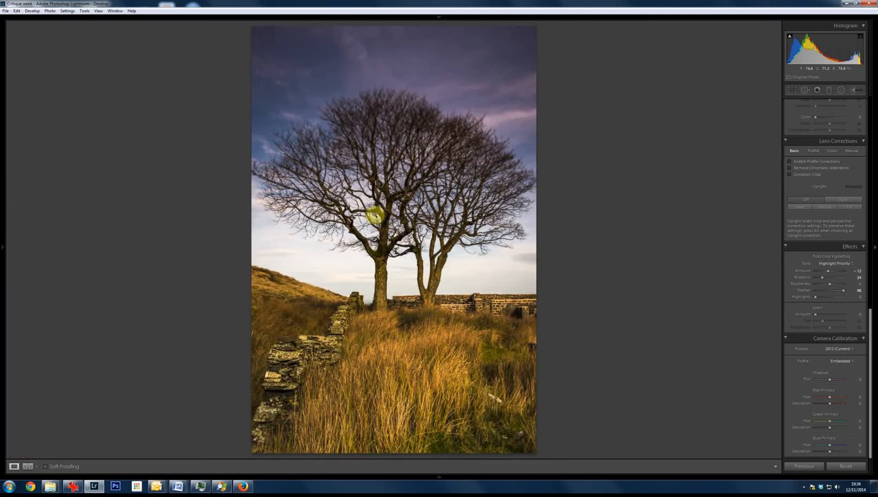